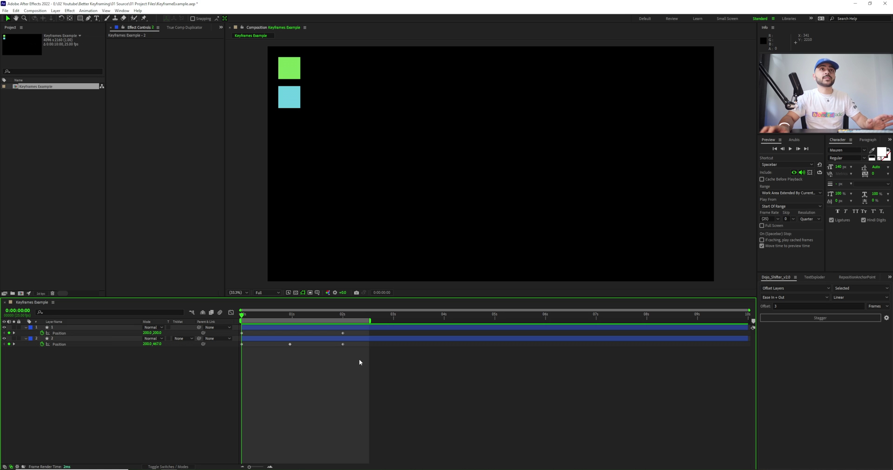
Preview both squares, hide the cyan square's layer, and select the green square's two Position keyframes
{"action": "left_click", "coordinate": [352, 329]}
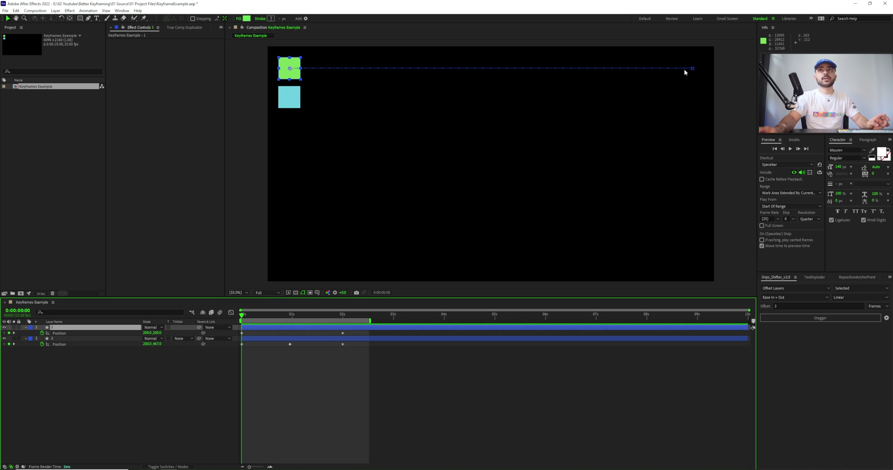
{"action": "left_click", "coordinate": [344, 339]}
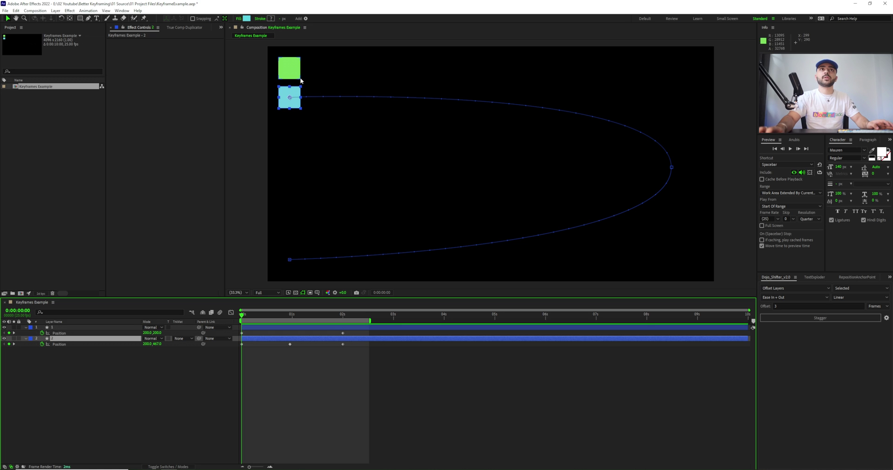
{"action": "left_click", "coordinate": [325, 381]}
{"action": "key", "text": "space"}
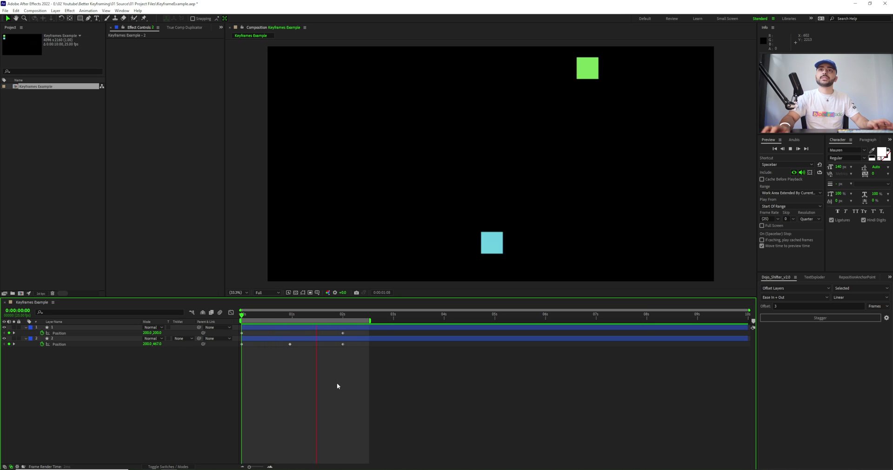
{"action": "key", "text": "space"}
{"action": "left_click", "coordinate": [4, 339]}
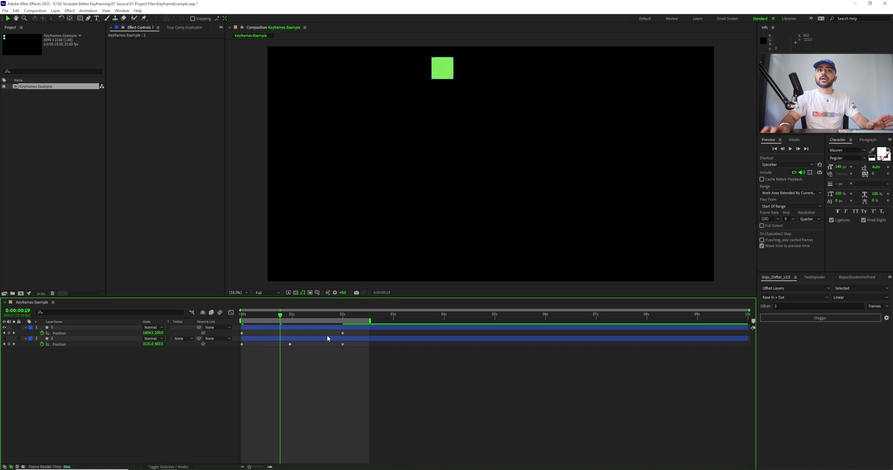
{"action": "left_click_drag", "start_coordinate": [356, 334], "coordinate": [241, 340]}
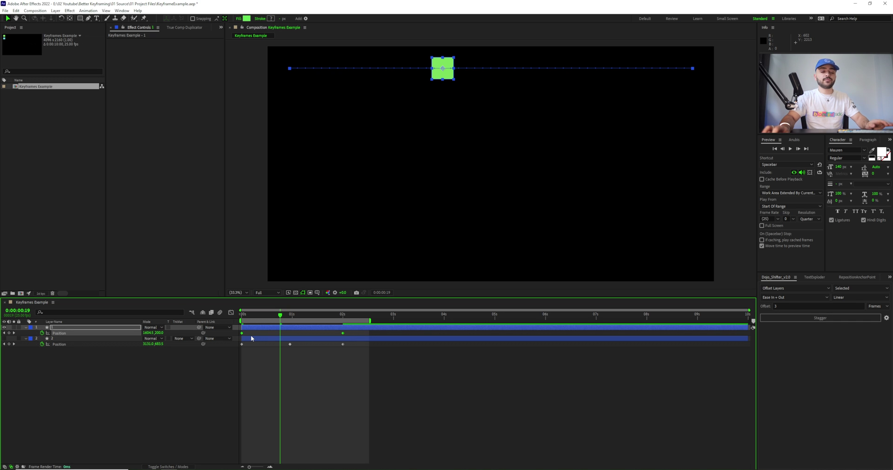
Apply Easy Ease to the green square's Position keyframes and show them in the speed graph
{"action": "key", "text": "F9"}
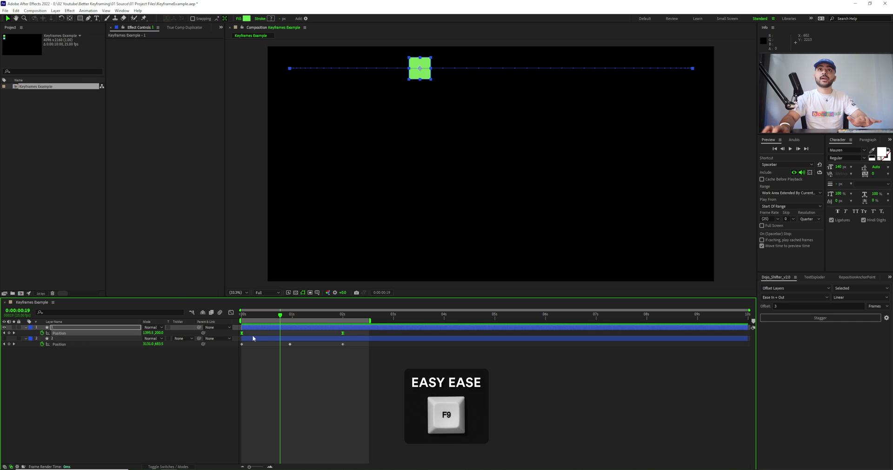
{"action": "left_click", "coordinate": [232, 313]}
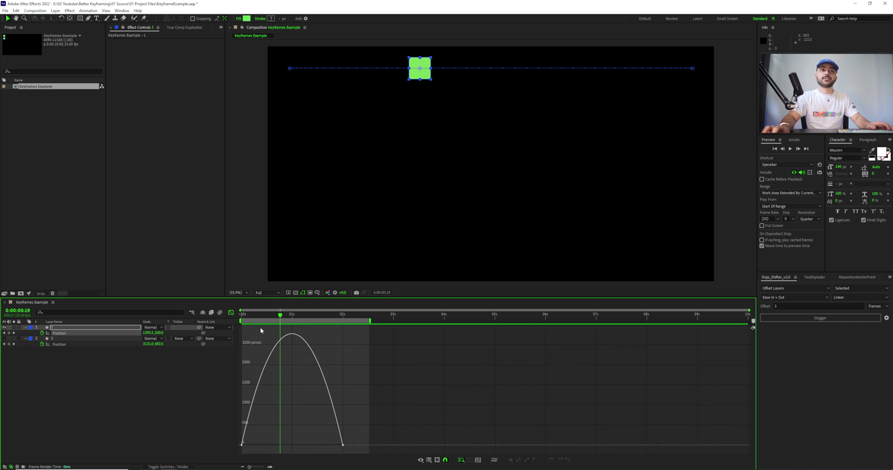
{"action": "left_click", "coordinate": [436, 461]}
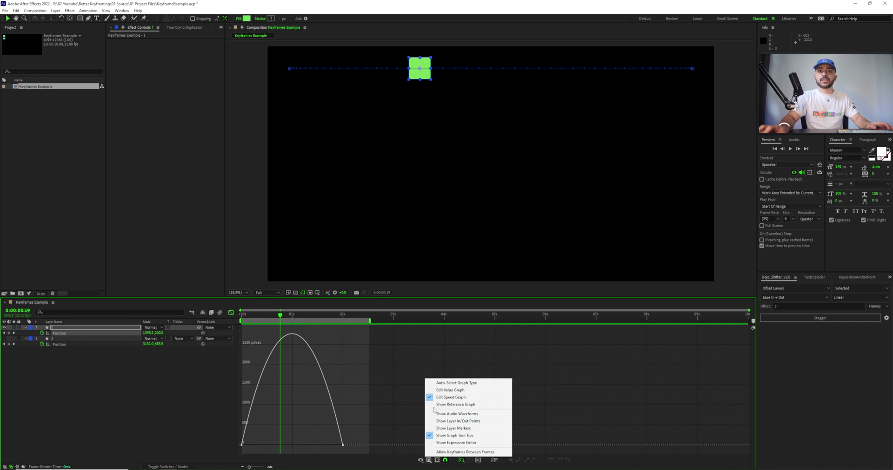
{"action": "left_click", "coordinate": [458, 398]}
Lengthen both keyframes' influence so the speed peaks near 9000 px/sec, then preview
{"action": "left_click", "coordinate": [325, 446]}
{"action": "left_click_drag", "start_coordinate": [259, 438], "coordinate": [239, 453]}
{"action": "left_click", "coordinate": [231, 312]}
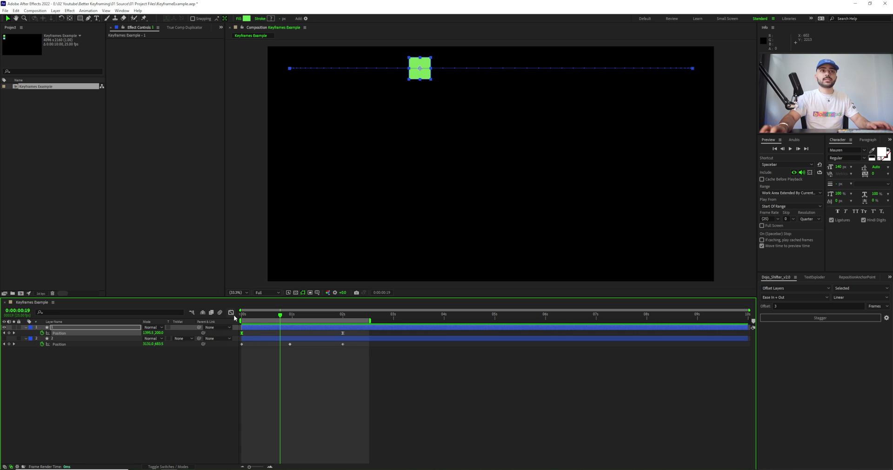
{"action": "left_click", "coordinate": [231, 313]}
{"action": "left_click_drag", "start_coordinate": [259, 446], "coordinate": [299, 444]}
{"action": "key", "text": "space"}
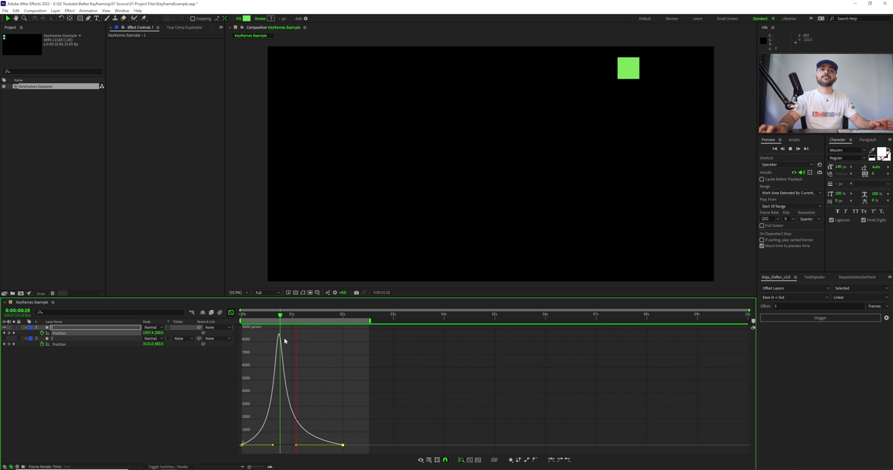
Scrub the eased move to 0:00:00:19 and its end, replay from the start, and return to layer bars
{"action": "key", "text": "space"}
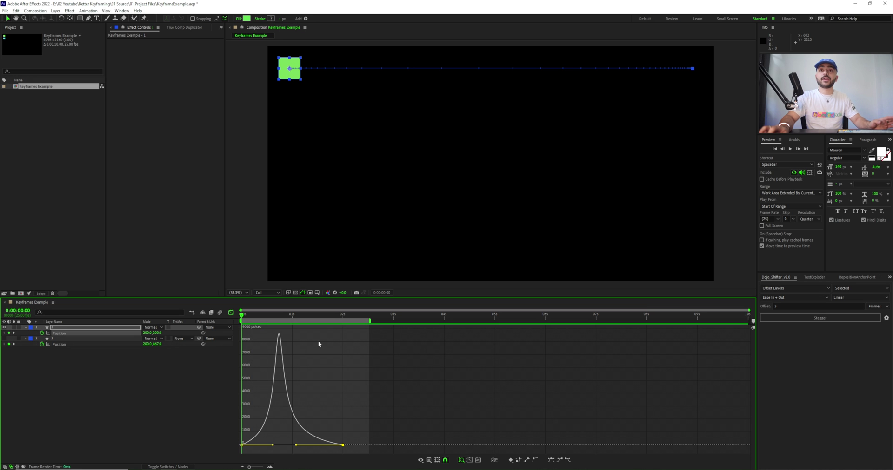
{"action": "left_click", "coordinate": [244, 317]}
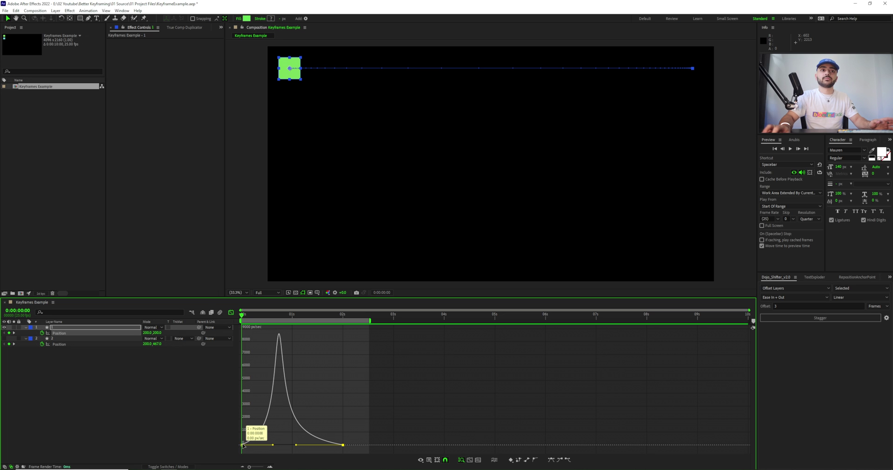
{"action": "left_click", "coordinate": [279, 317]}
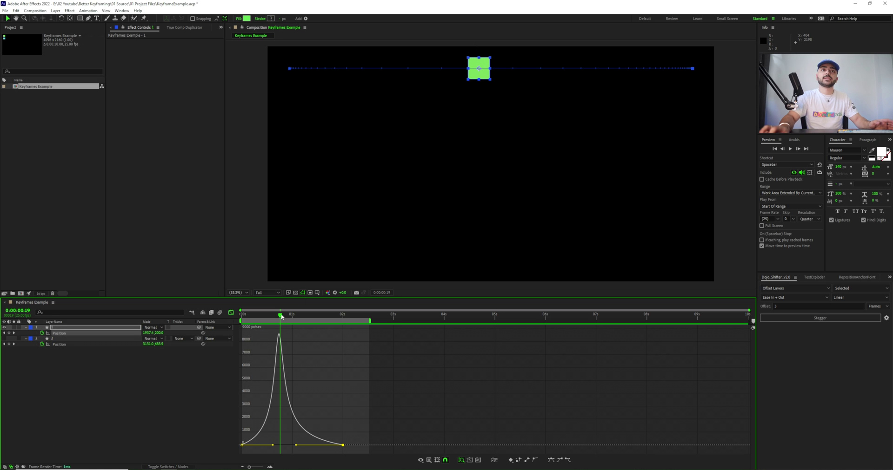
{"action": "left_click_drag", "start_coordinate": [282, 317], "coordinate": [344, 318]}
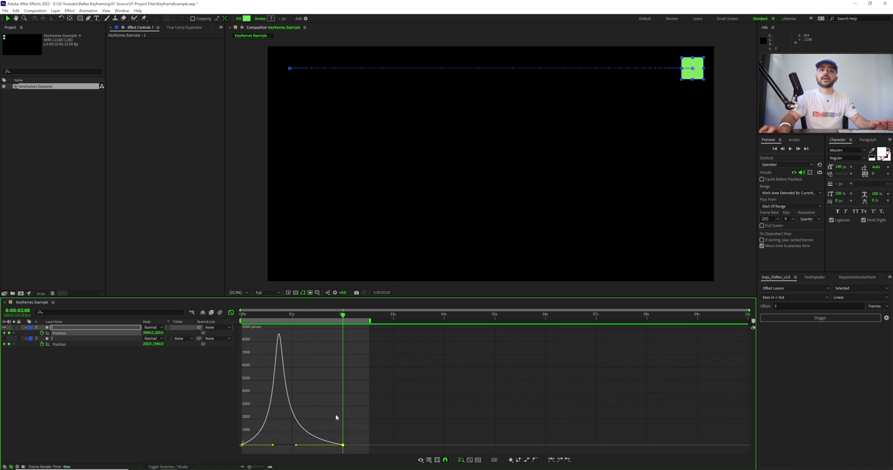
{"action": "key", "text": "Home"}
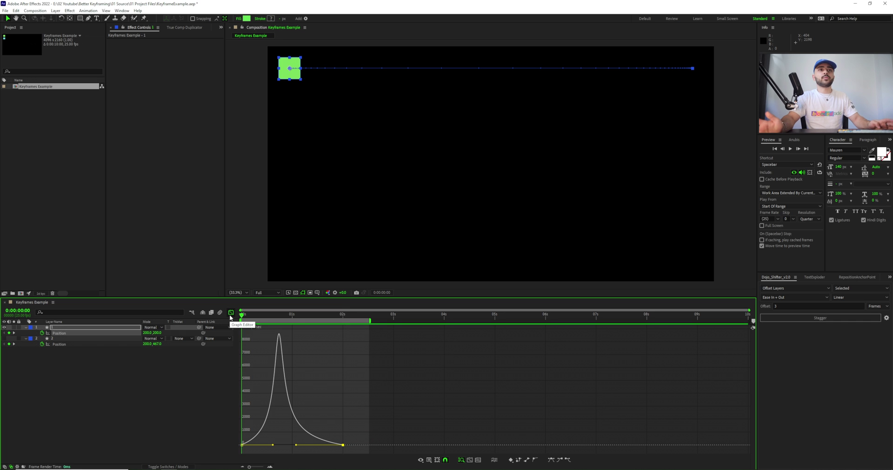
{"action": "key", "text": "space"}
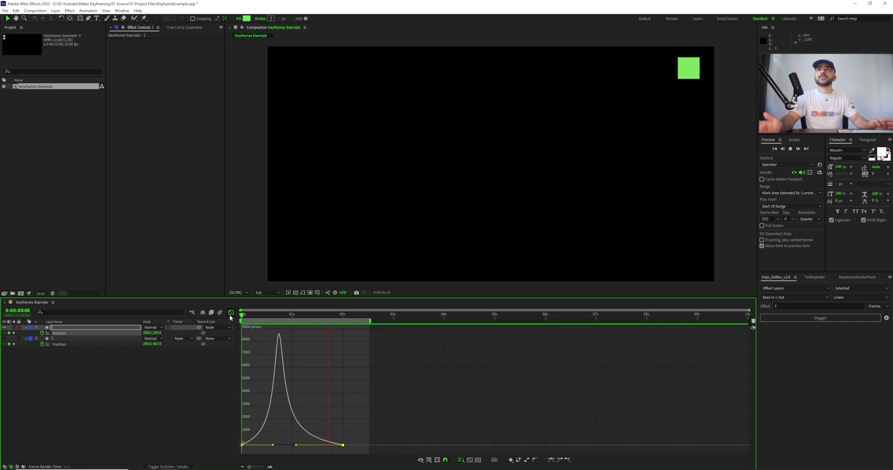
{"action": "left_click", "coordinate": [231, 312]}
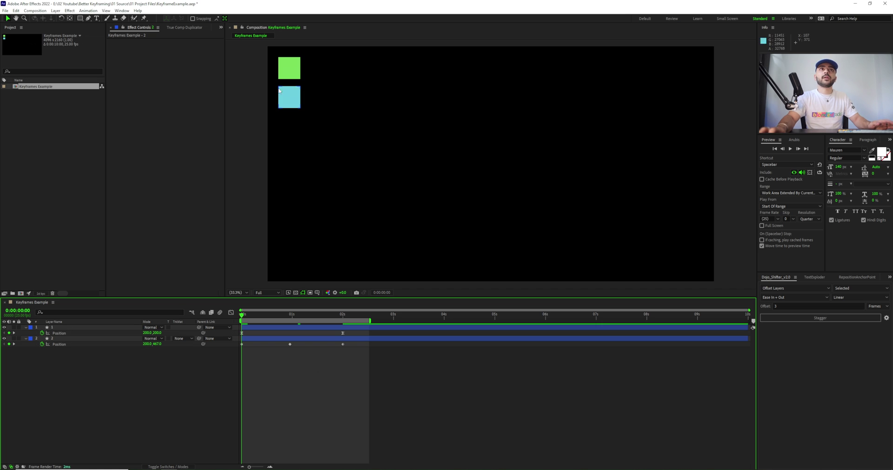
Lengthen the influence of the cyan square's three Position keyframes, giving two sharp speed peaks
{"action": "left_click_drag", "start_coordinate": [359, 355], "coordinate": [231, 341]}
{"action": "left_click_drag", "start_coordinate": [354, 356], "coordinate": [236, 339]}
{"action": "key", "text": "shift+F3"}
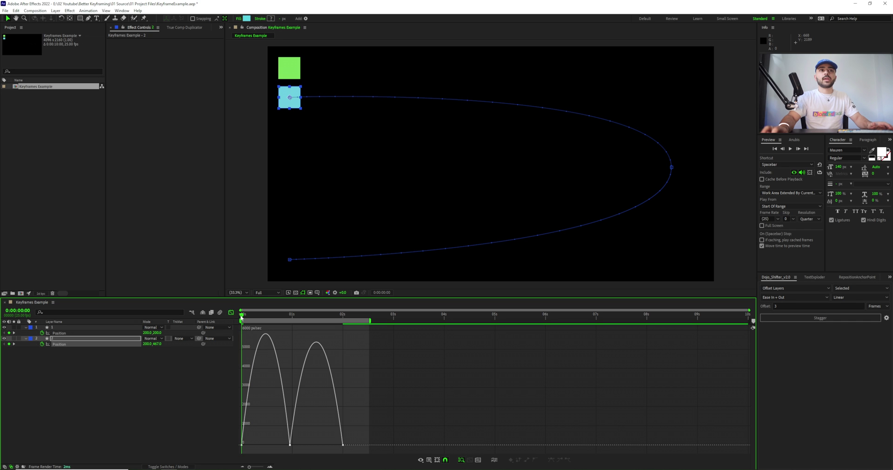
{"action": "left_click_drag", "start_coordinate": [360, 405], "coordinate": [253, 447]}
{"action": "left_click_drag", "start_coordinate": [364, 427], "coordinate": [260, 446]}
{"action": "left_click_drag", "start_coordinate": [333, 446], "coordinate": [317, 446]}
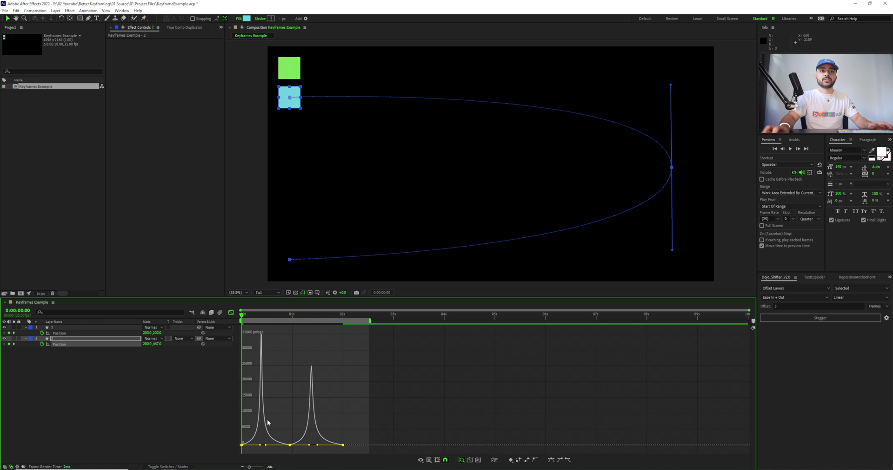
{"action": "key", "text": "space"}
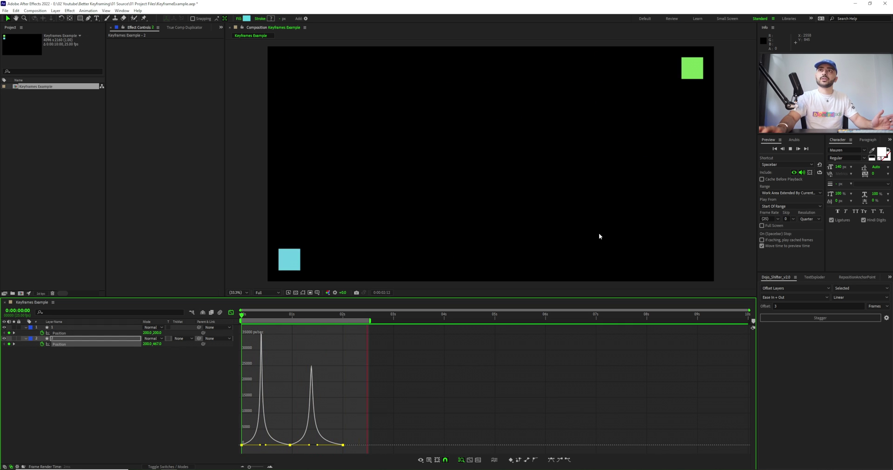
Set the cyan square's middle Position keyframe to Rove Across Time and view its speed graph
{"action": "key", "text": "space"}
{"action": "key", "text": "shift+F3"}
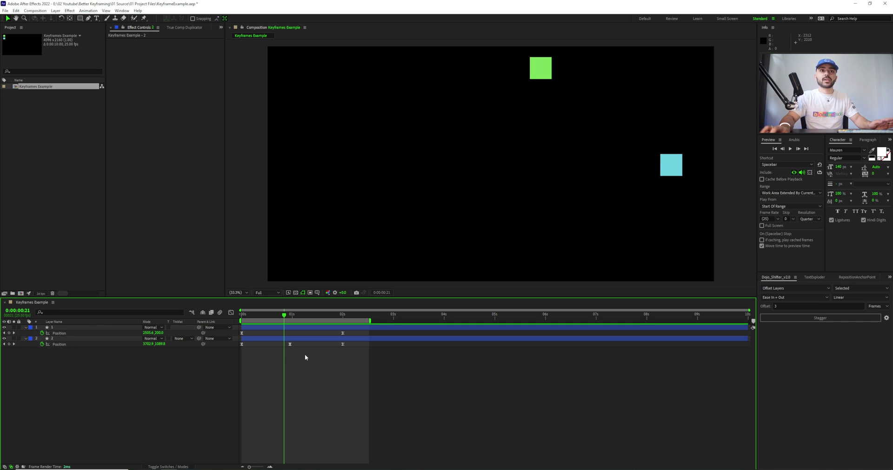
{"action": "right_click", "coordinate": [290, 345]}
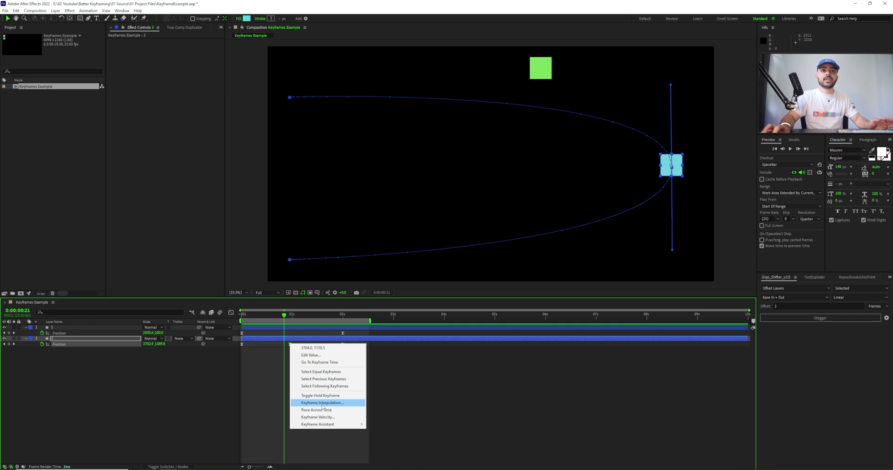
{"action": "left_click", "coordinate": [352, 411]}
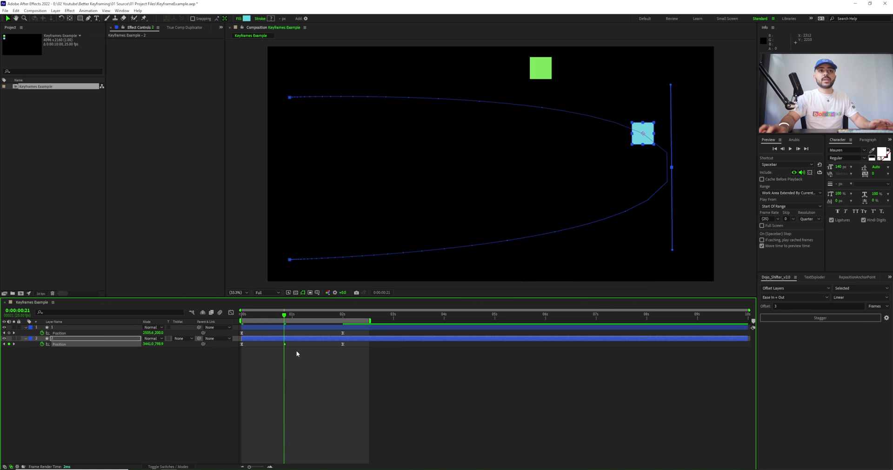
{"action": "left_click", "coordinate": [231, 313]}
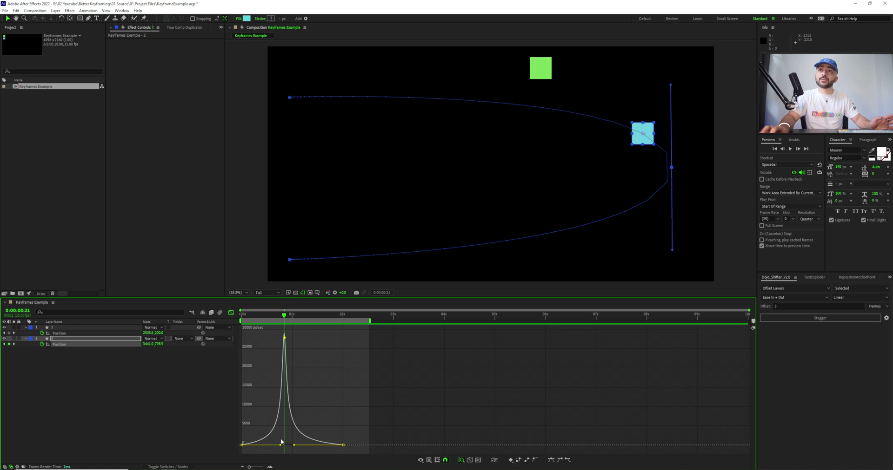
Select the last keyframe at 02s and the peak keyframe, then preview the roving motion
{"action": "left_click", "coordinate": [251, 441]}
{"action": "left_click", "coordinate": [343, 446]}
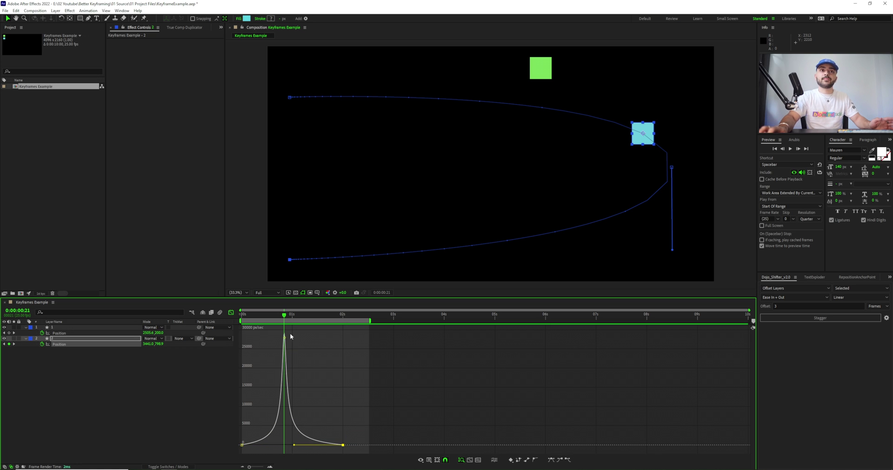
{"action": "left_click_drag", "start_coordinate": [289, 330], "coordinate": [280, 351]}
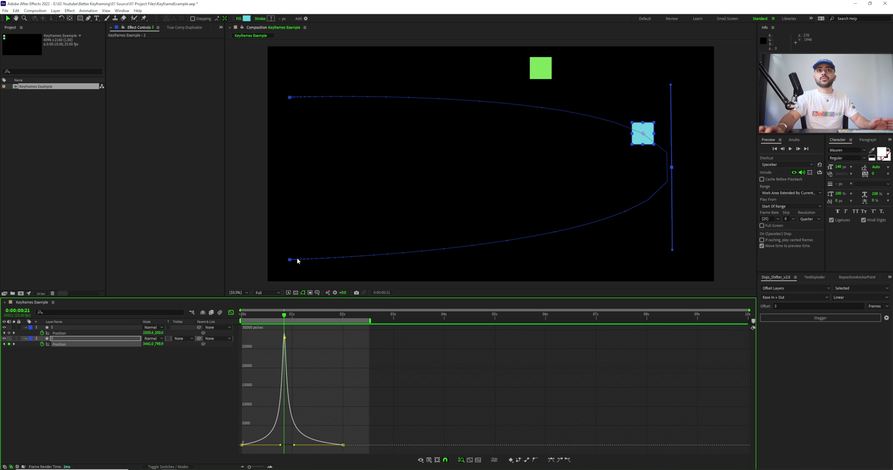
{"action": "key", "text": "space"}
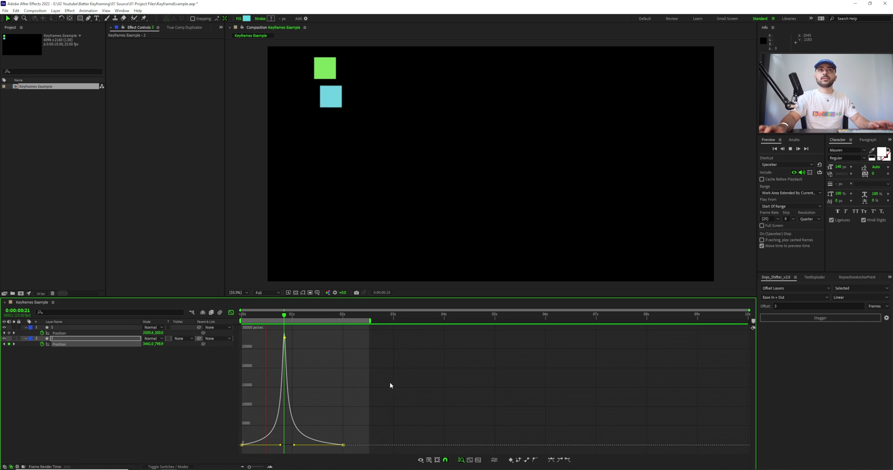
{"action": "key", "text": "space"}
Adjust the 02s keyframe's easing influence, preview, and move the time back to 0:00:01:07
{"action": "left_click", "coordinate": [295, 445]}
{"action": "left_click_drag", "start_coordinate": [293, 445], "coordinate": [298, 445]}
{"action": "key", "text": "space"}
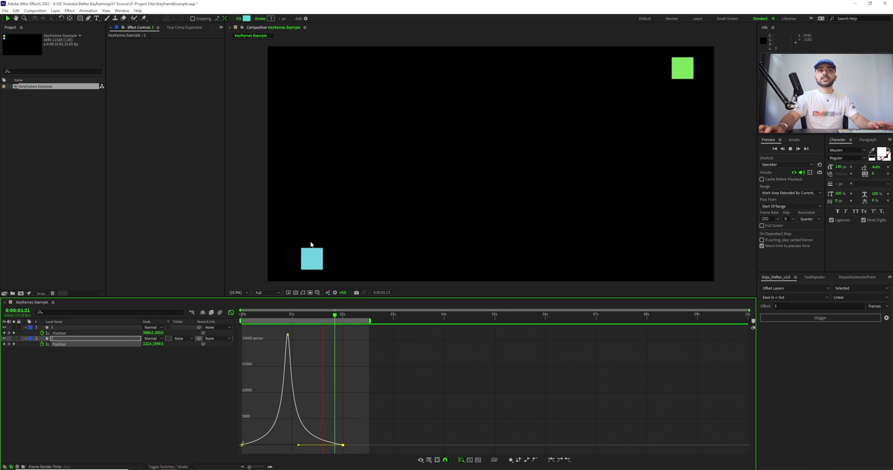
{"action": "left_click", "coordinate": [241, 445]}
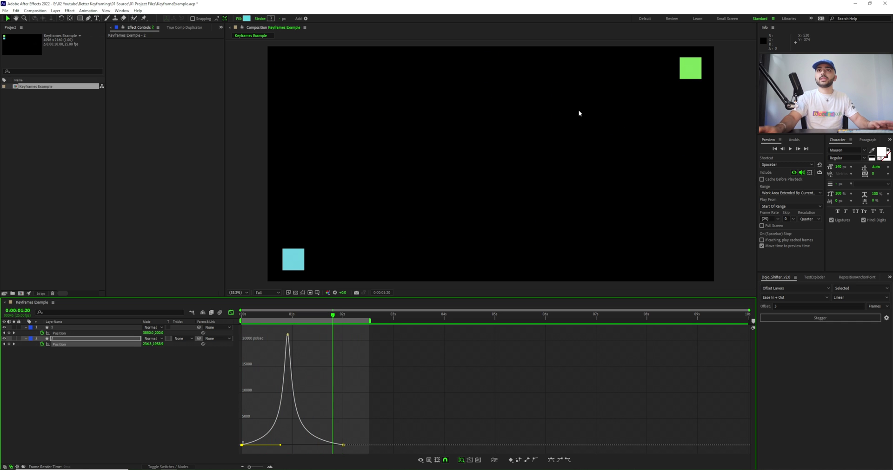
{"action": "key", "text": "space"}
{"action": "left_click_drag", "start_coordinate": [309, 318], "coordinate": [306, 316]}
Reapply Rove Across Time to the cyan square's middle Position keyframe
{"action": "left_click", "coordinate": [231, 313]}
{"action": "right_click", "coordinate": [307, 345]}
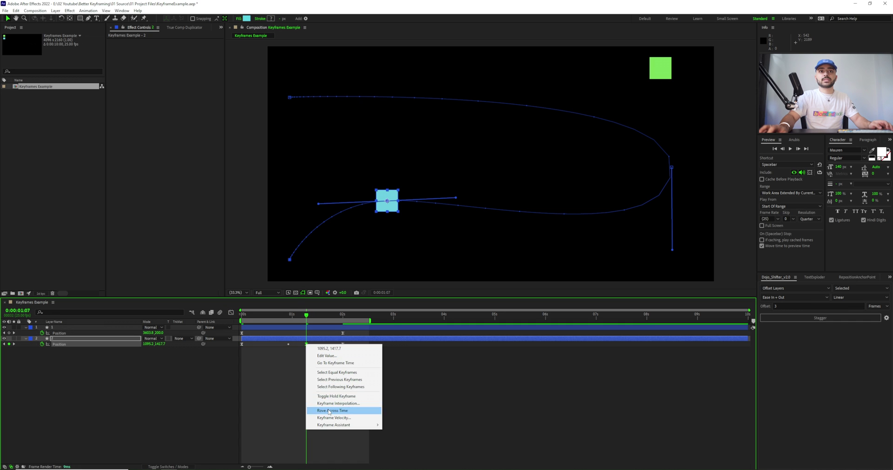
{"action": "left_click", "coordinate": [333, 411]}
{"action": "left_click", "coordinate": [231, 313]}
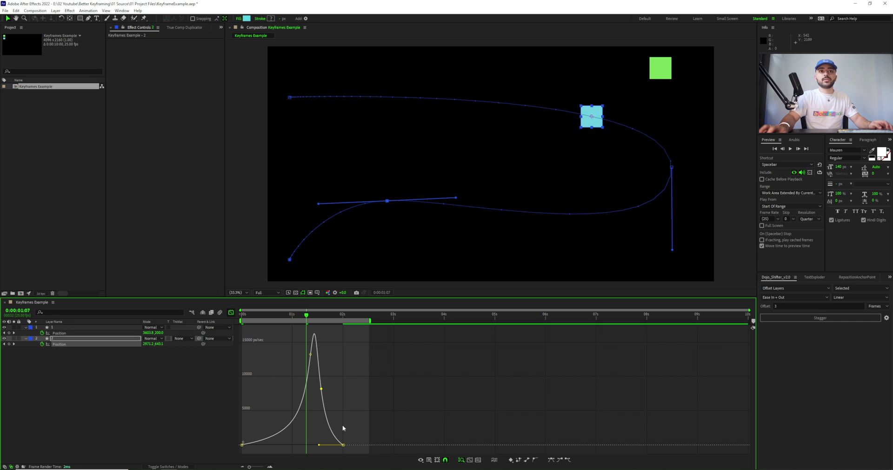
Lengthen the influence for a narrower, higher speed peak, then preview in layer view
{"action": "left_click_drag", "start_coordinate": [318, 445], "coordinate": [279, 446]}
{"action": "left_click", "coordinate": [242, 445]}
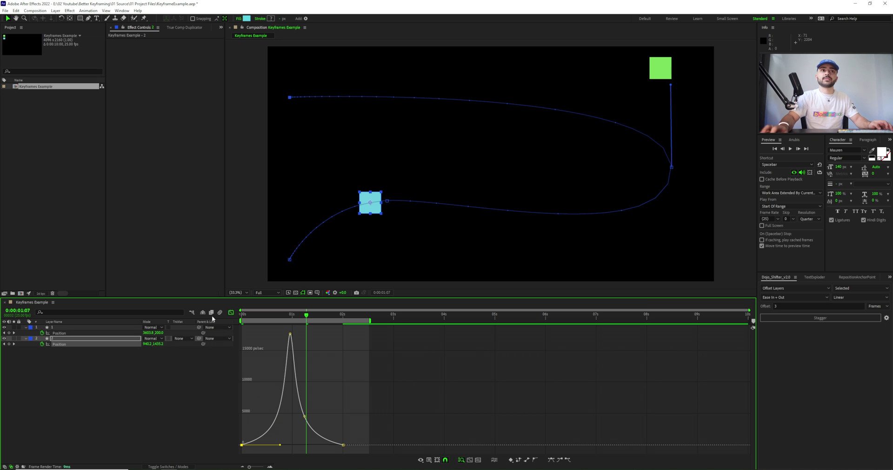
{"action": "left_click", "coordinate": [230, 314]}
{"action": "key", "text": "space"}
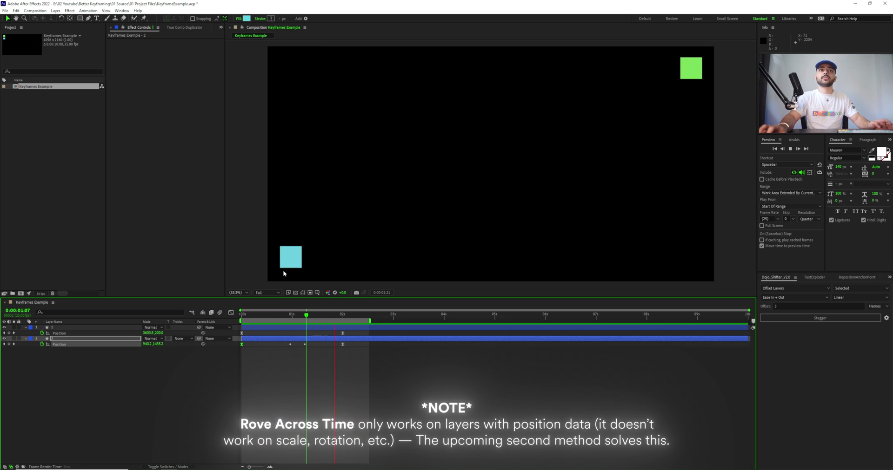
Duplicate the cyan square layer with Ctrl+D to create the pink copy
{"action": "left_click", "coordinate": [314, 363]}
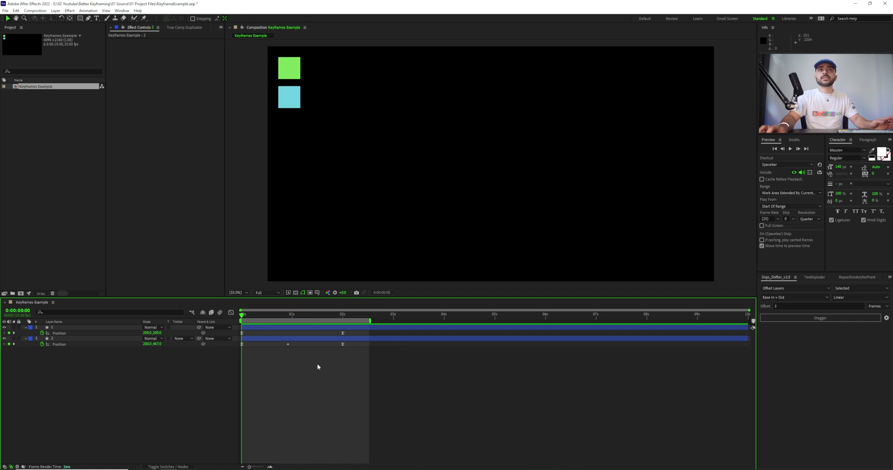
{"action": "left_click", "coordinate": [288, 344]}
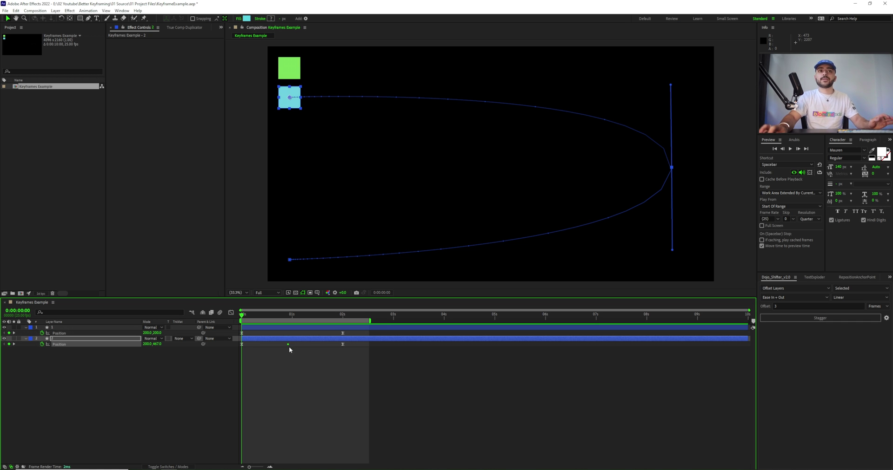
{"action": "left_click", "coordinate": [308, 338]}
{"action": "key", "text": "ctrl+d"}
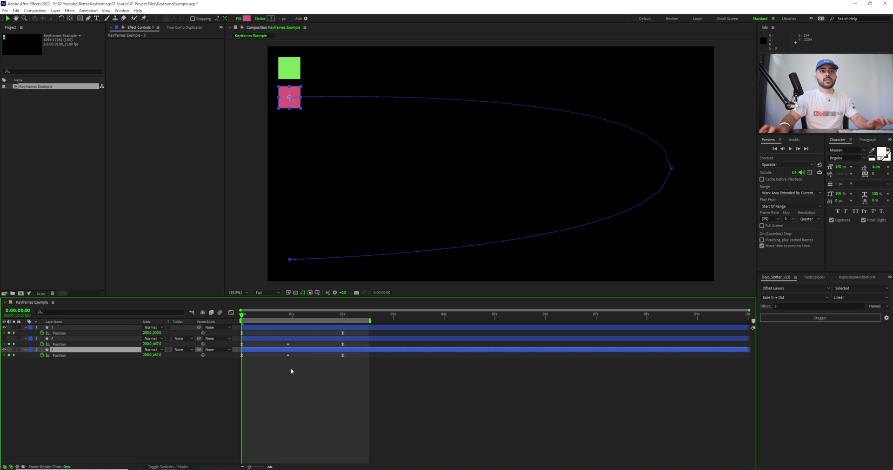
Turn off Rove Across Time on the copy's middle keyframe and select all three keyframes
{"action": "left_click_drag", "start_coordinate": [279, 363], "coordinate": [297, 354]}
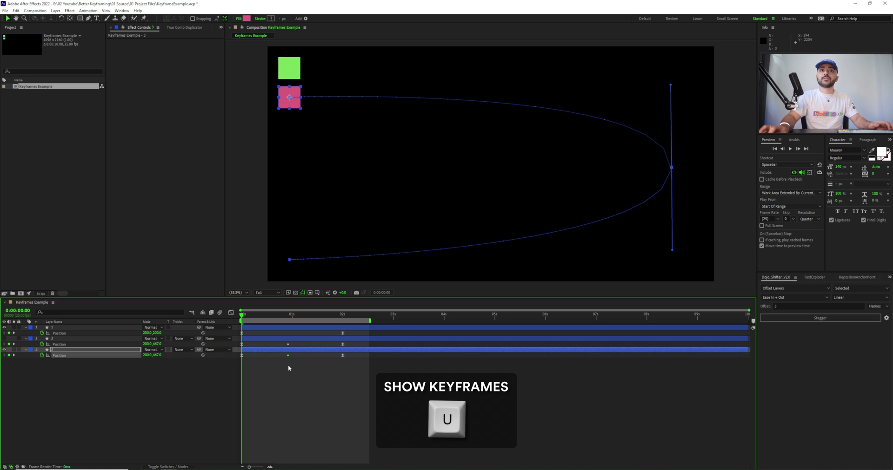
{"action": "right_click", "coordinate": [288, 356]}
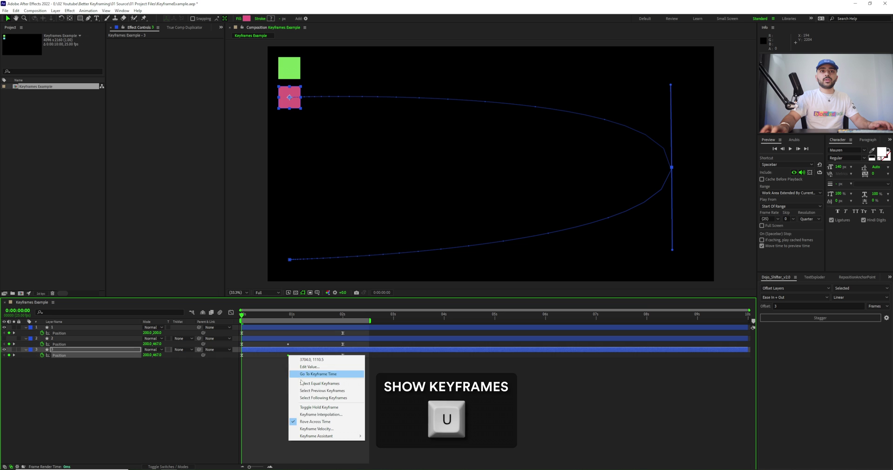
{"action": "left_click", "coordinate": [323, 421]}
{"action": "left_click_drag", "start_coordinate": [352, 363], "coordinate": [238, 356]}
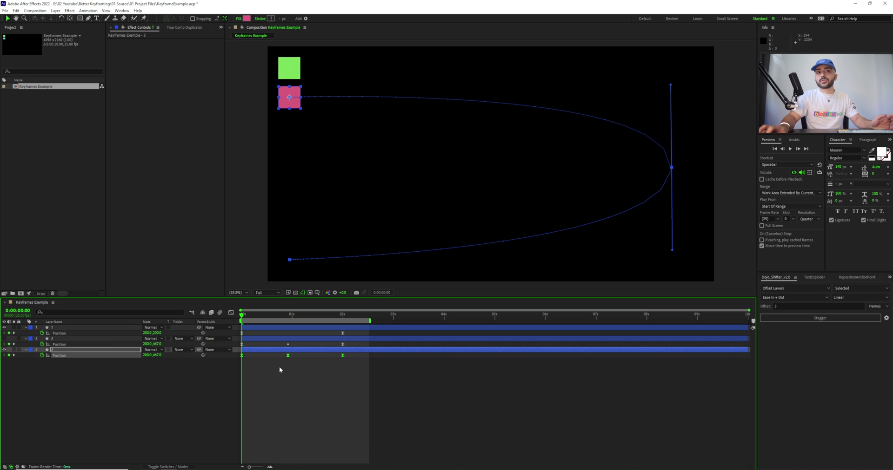
In the pink square's speed graph, lengthen the first and last keyframes' easing influence
{"action": "left_click", "coordinate": [231, 312]}
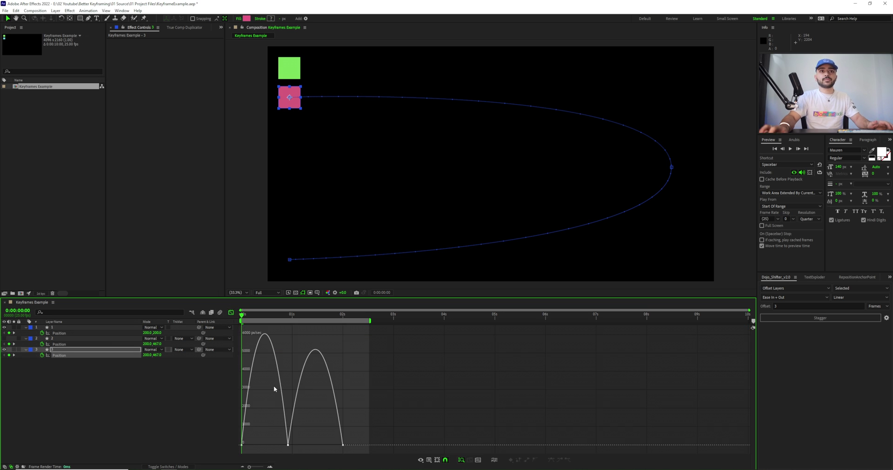
{"action": "key", "text": "ctrl+a"}
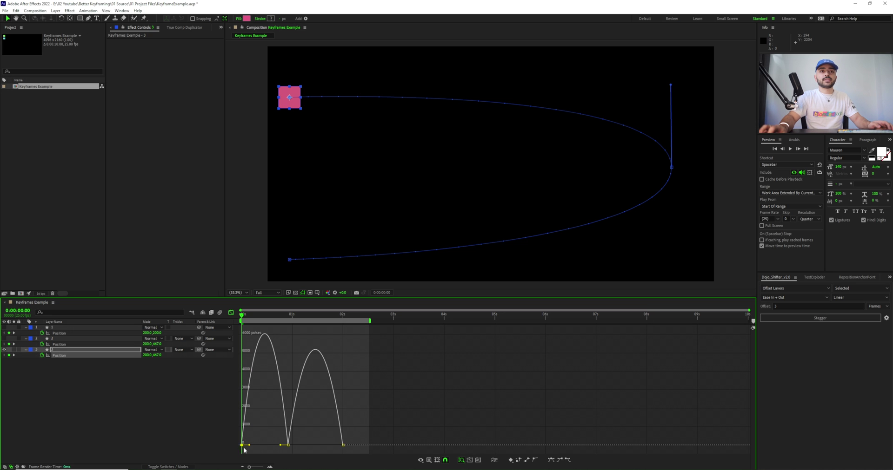
{"action": "left_click", "coordinate": [287, 445]}
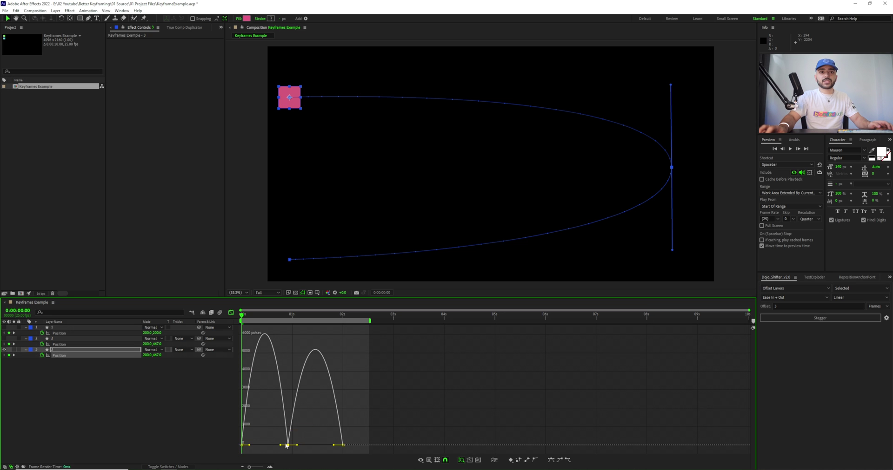
{"action": "left_click", "coordinate": [334, 445]}
{"action": "left_click_drag", "start_coordinate": [308, 419], "coordinate": [270, 431]}
{"action": "left_click_drag", "start_coordinate": [334, 445], "coordinate": [329, 445]}
{"action": "left_click_drag", "start_coordinate": [249, 445], "coordinate": [255, 447]}
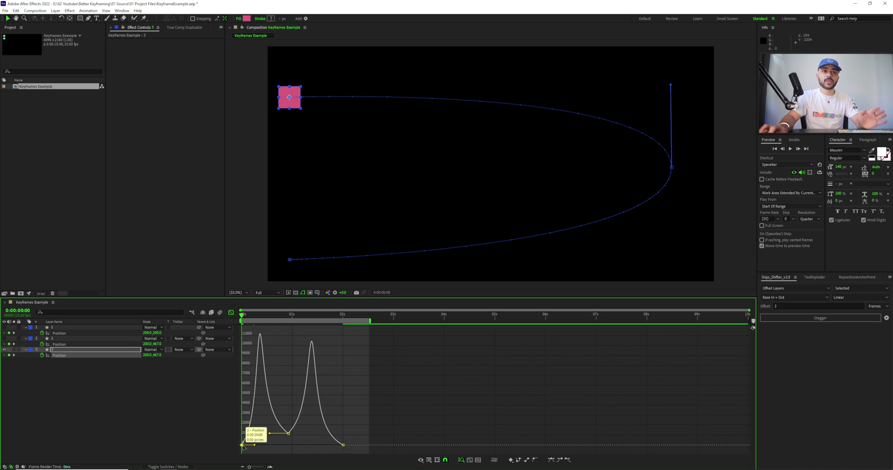
Select the middle keyframe, scrub from 0:00:01:10 to the path's end, and preview
{"action": "mouse_move", "coordinate": [249, 432]}
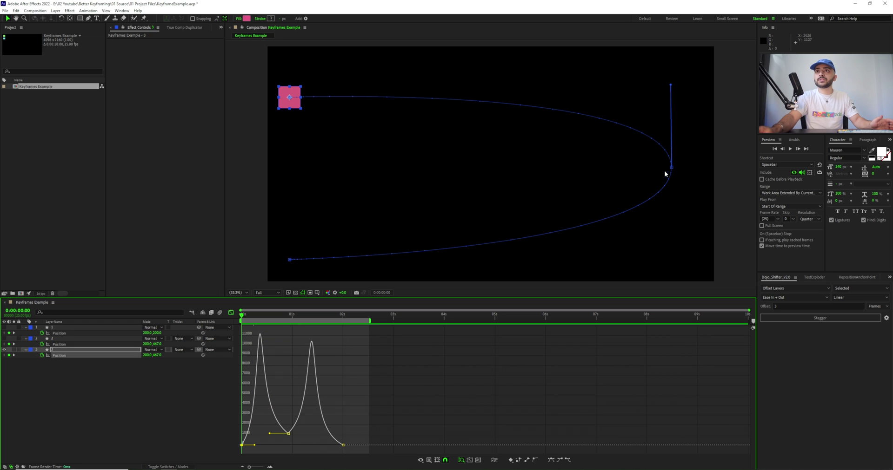
{"action": "left_click", "coordinate": [289, 433]}
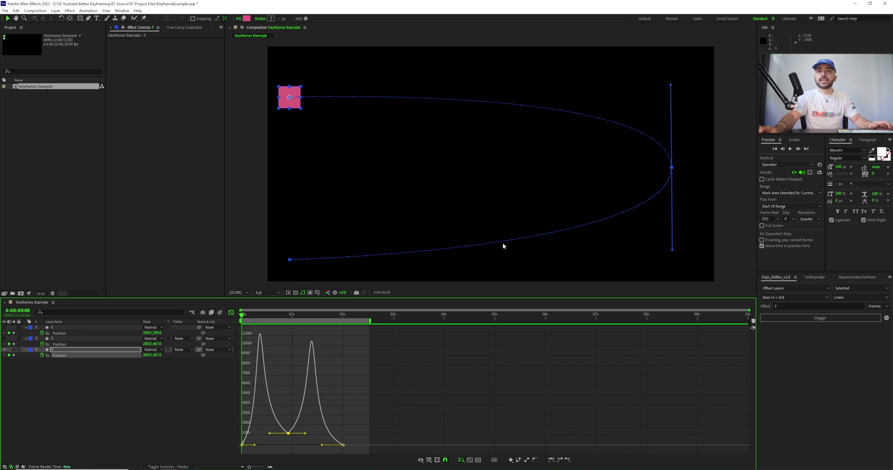
{"action": "left_click", "coordinate": [312, 316]}
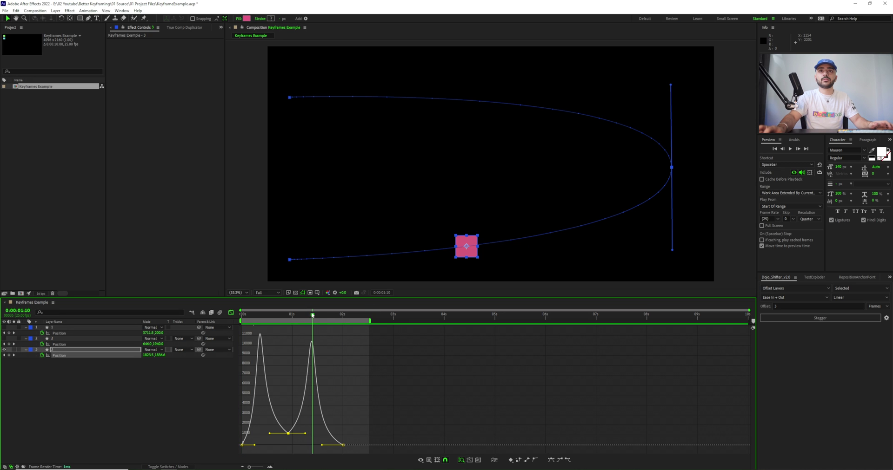
{"action": "left_click_drag", "start_coordinate": [312, 315], "coordinate": [346, 318]}
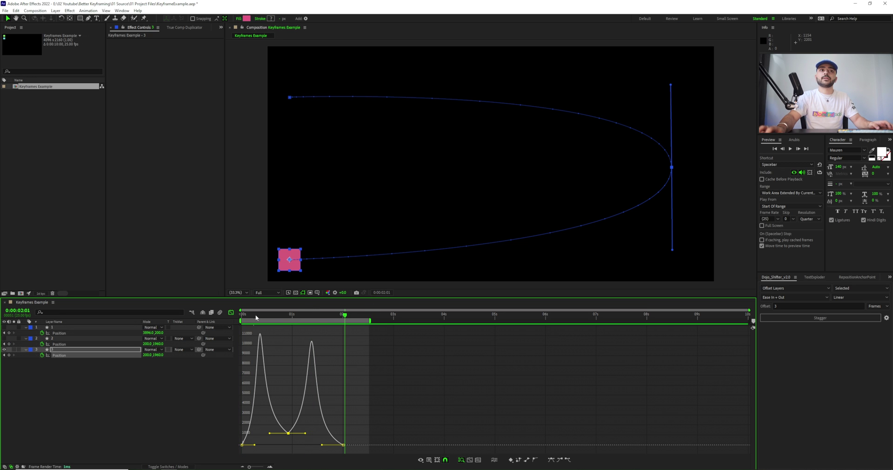
{"action": "key", "text": "space"}
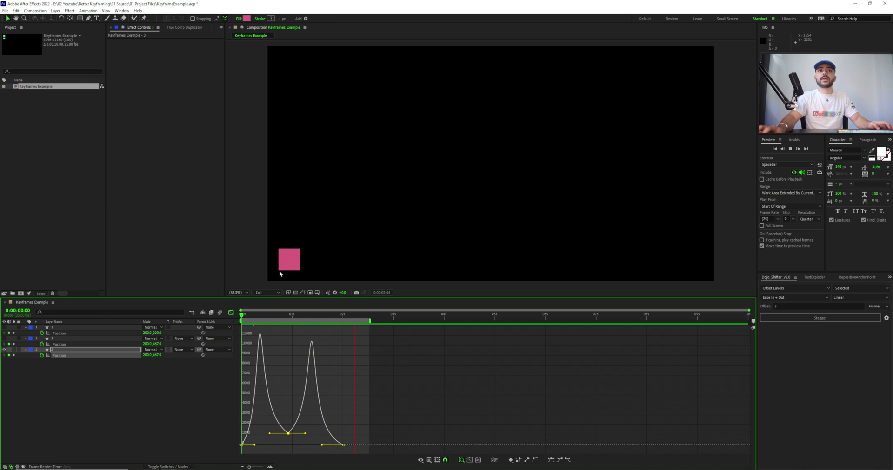
{"action": "key", "text": "space"}
Tune the middle keyframe's speed from 3000 to 1393 to about 806 px/sec, previewing, then exit the graph
{"action": "left_click_drag", "start_coordinate": [288, 433], "coordinate": [289, 418]}
{"action": "key", "text": "space"}
{"action": "key", "text": "space"}
{"action": "left_click_drag", "start_coordinate": [287, 411], "coordinate": [268, 435]}
{"action": "mouse_move", "coordinate": [288, 436]}
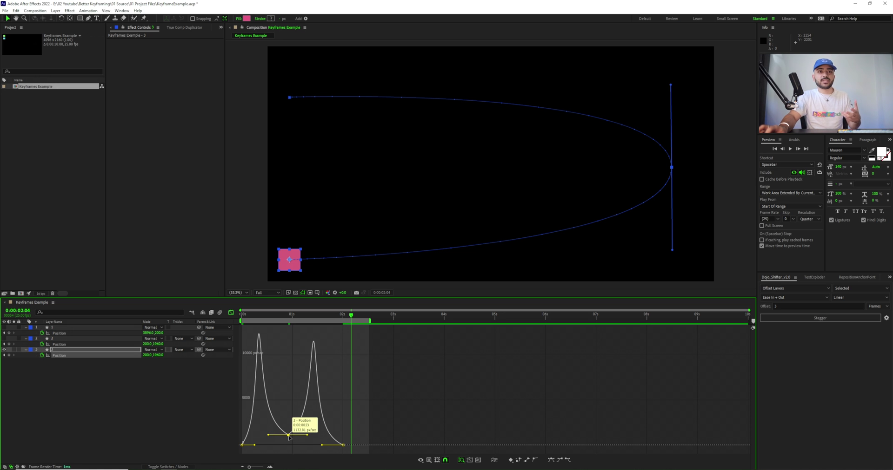
{"action": "left_click_drag", "start_coordinate": [288, 437], "coordinate": [288, 431]}
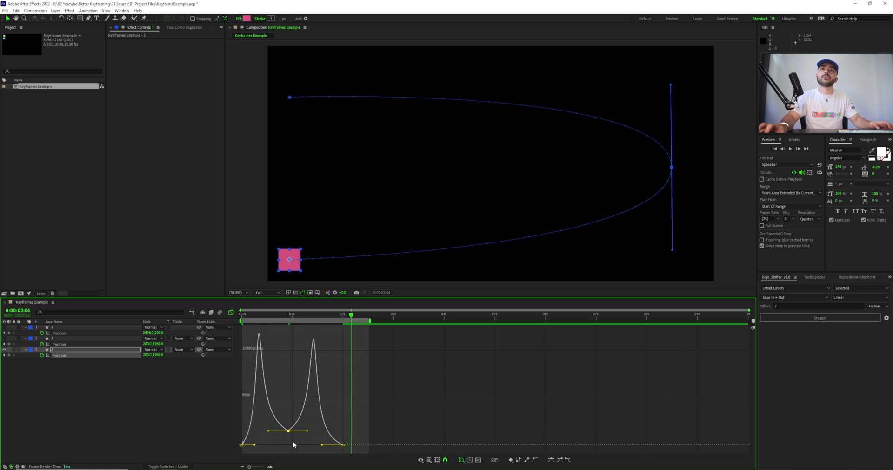
{"action": "key", "text": "space"}
{"action": "key", "text": "shift+F3"}
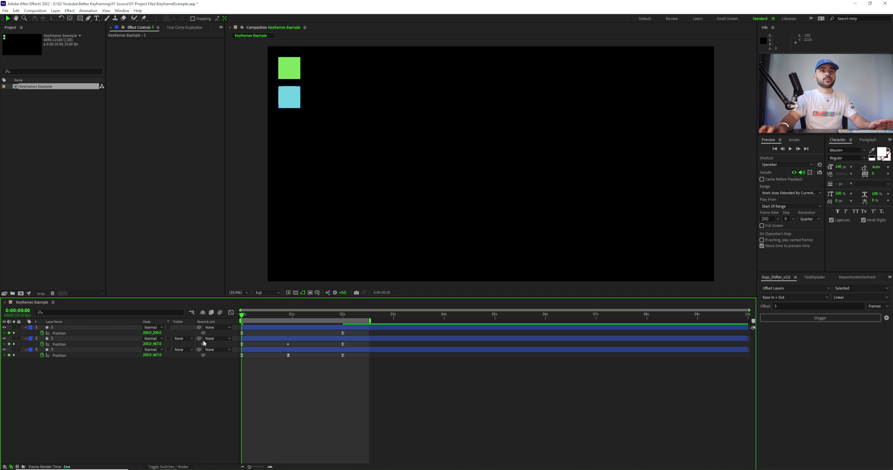
Inspect the green, cyan and pink layers' paths and pink's speed graph, then play all three squares
{"action": "left_click", "coordinate": [283, 328]}
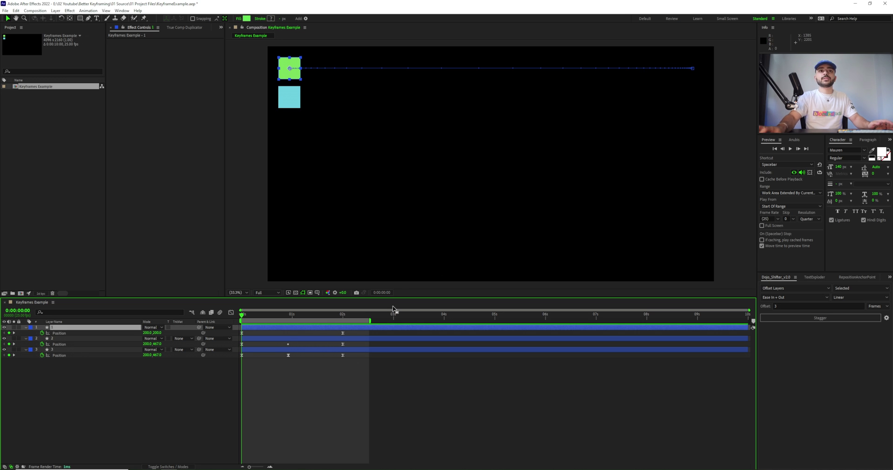
{"action": "left_click", "coordinate": [301, 339]}
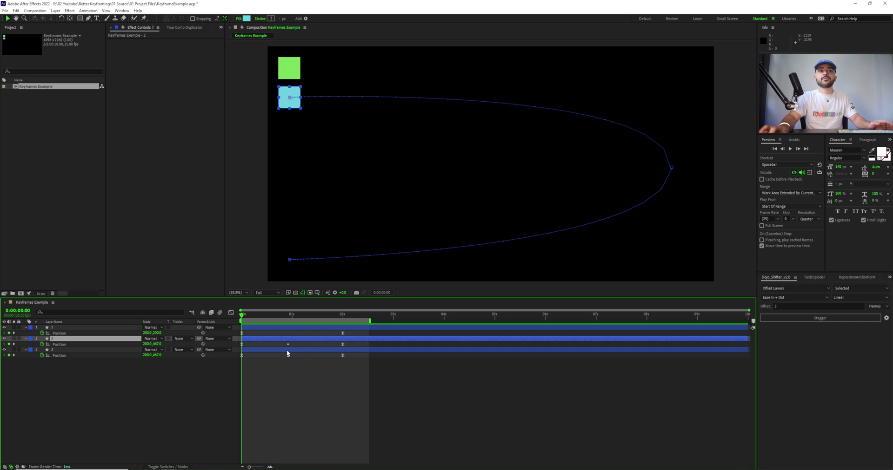
{"action": "left_click", "coordinate": [72, 352]}
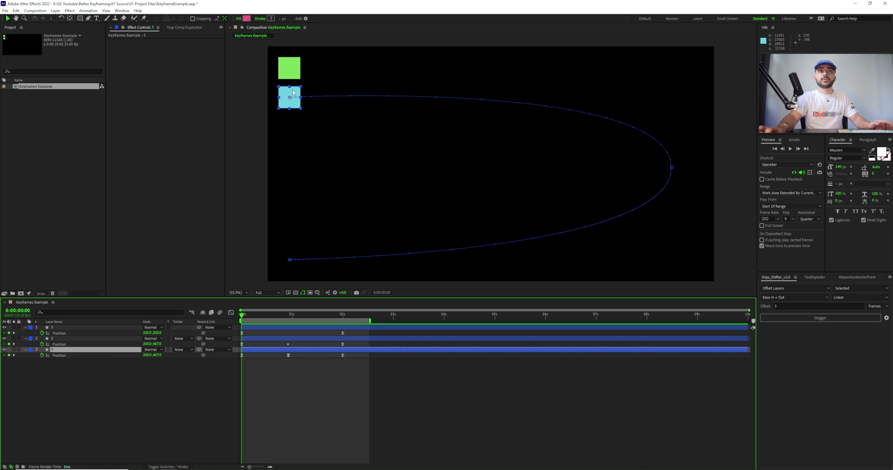
{"action": "left_click", "coordinate": [59, 355]}
{"action": "key", "text": "shift+F3"}
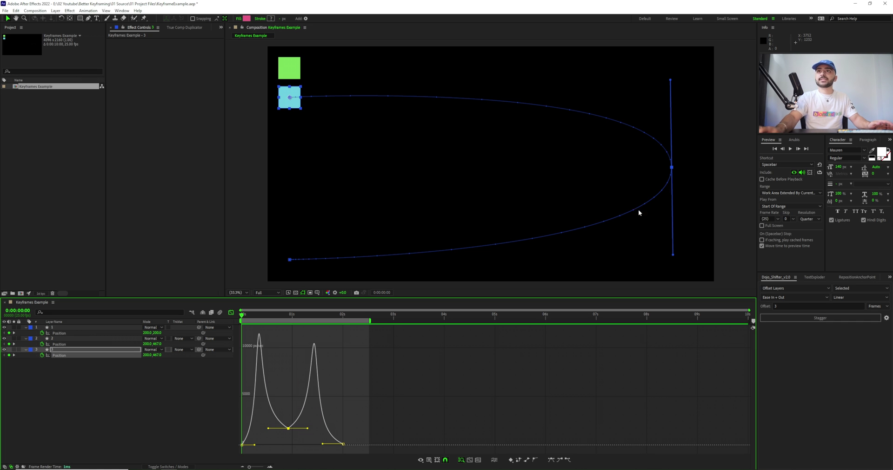
{"action": "key", "text": "shift+F3"}
{"action": "left_click", "coordinate": [345, 404]}
{"action": "key", "text": "space"}
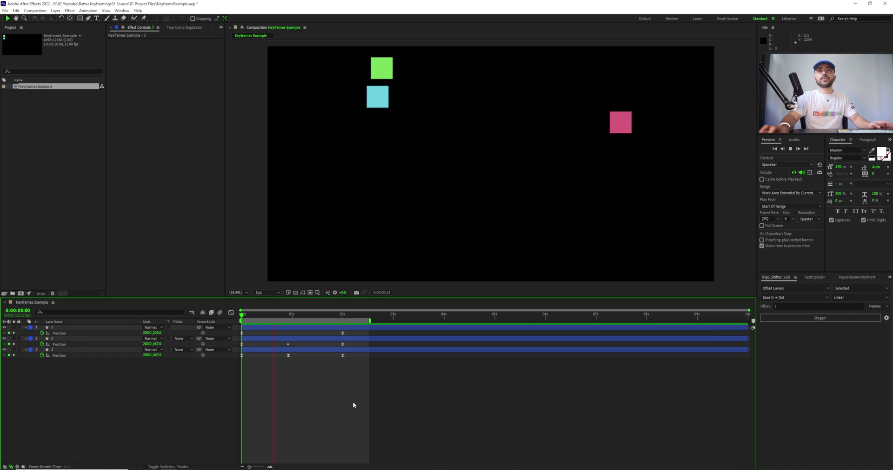
{"action": "left_click", "coordinate": [345, 317]}
{"action": "key", "text": "space"}
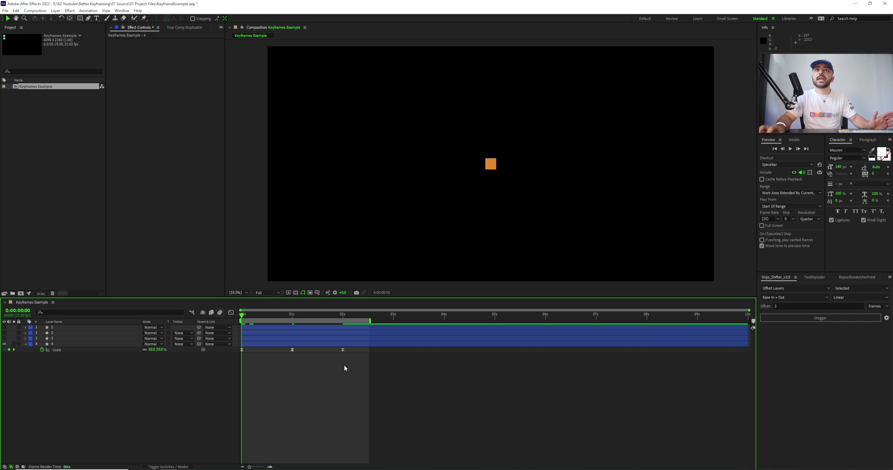
Select the orange square's three Scale keyframes and show their speed graph
{"action": "left_click", "coordinate": [60, 344]}
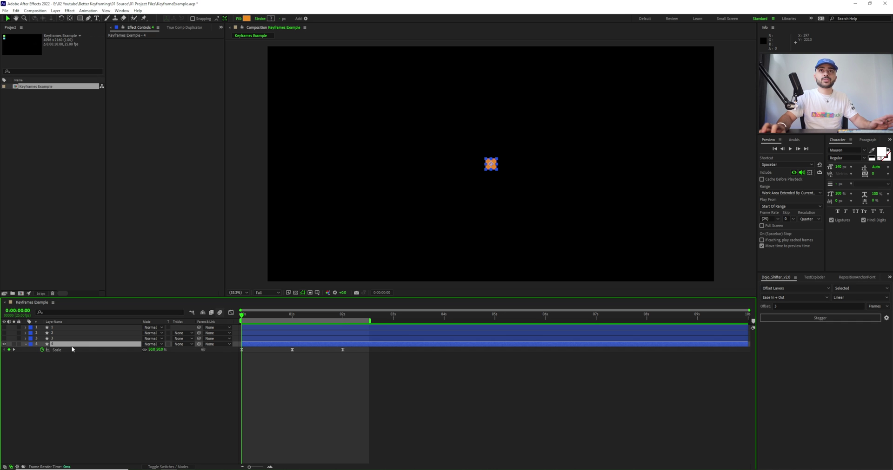
{"action": "left_click_drag", "start_coordinate": [355, 363], "coordinate": [235, 346]}
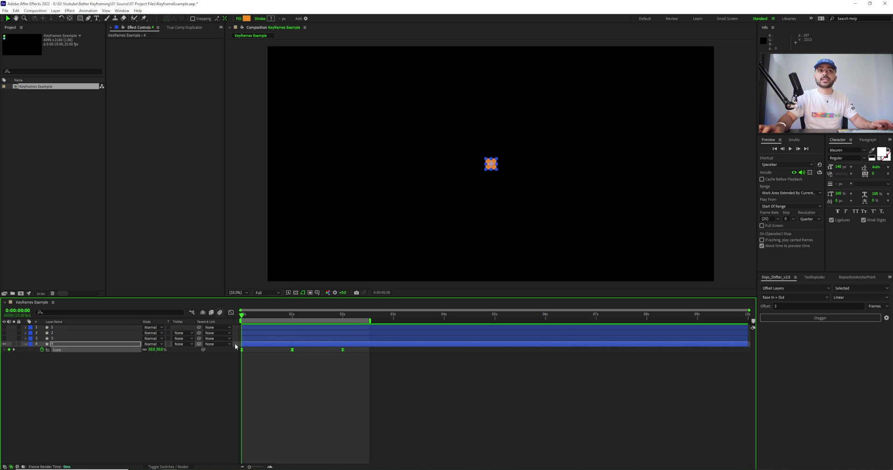
{"action": "left_click", "coordinate": [231, 313]}
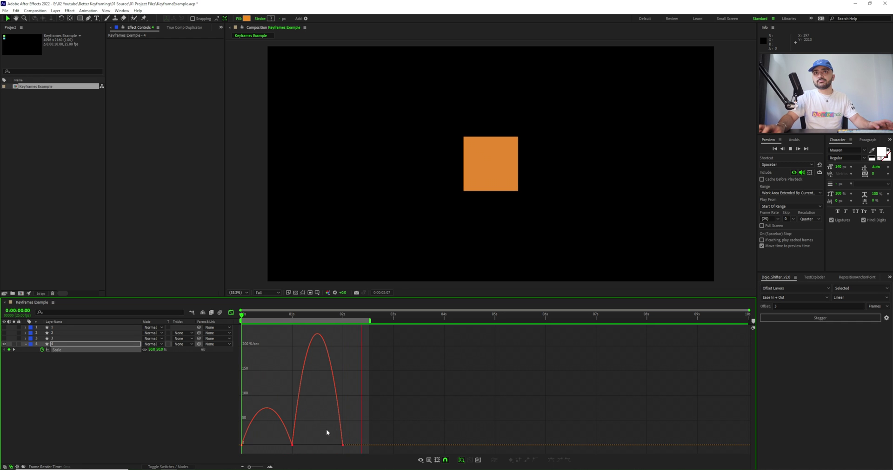
Drop the middle Scale keyframe's speed near zero, then raise it to about 38 %/sec, previewing each
{"action": "key", "text": "space"}
{"action": "left_click_drag", "start_coordinate": [314, 431], "coordinate": [293, 438]}
{"action": "key", "text": "space"}
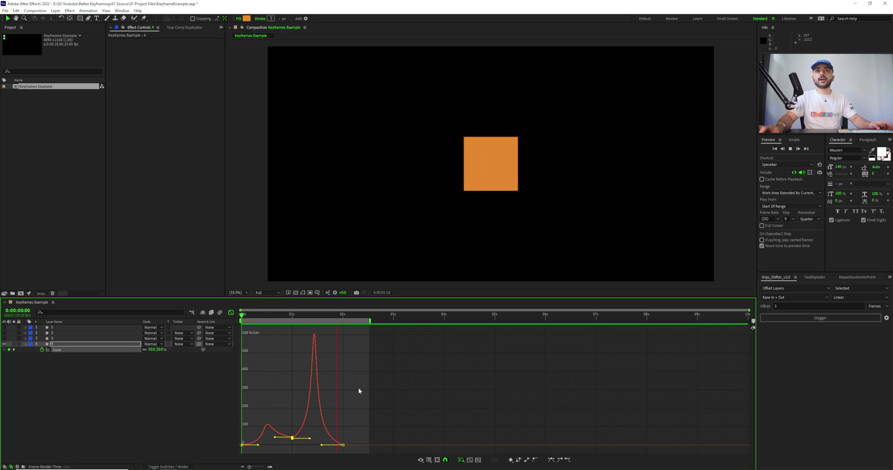
{"action": "key", "text": "space"}
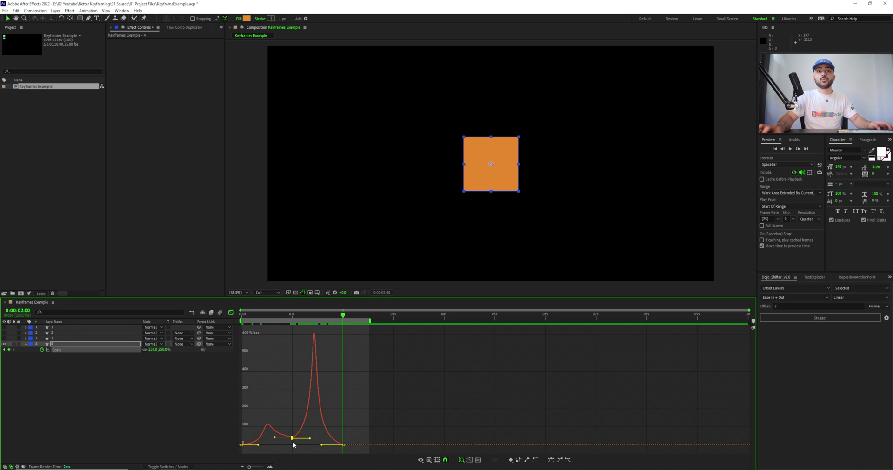
{"action": "left_click_drag", "start_coordinate": [293, 440], "coordinate": [293, 449]}
{"action": "key", "text": "space"}
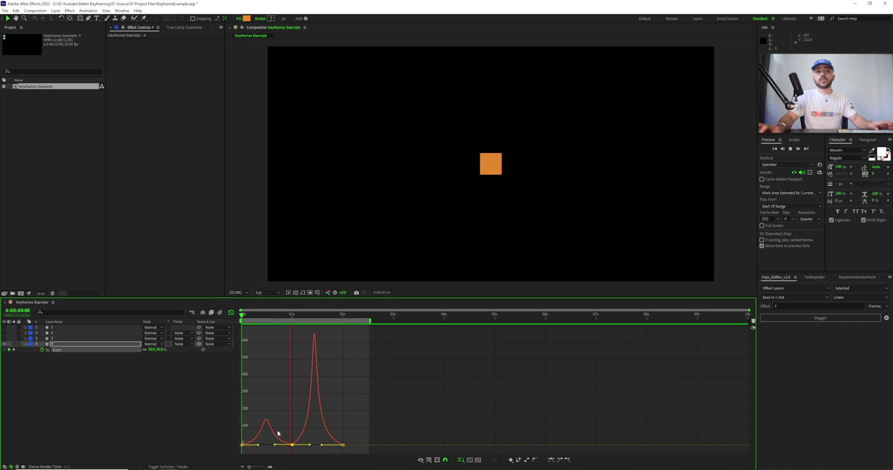
{"action": "left_click_drag", "start_coordinate": [292, 446], "coordinate": [290, 439]}
Reveal layer 4's Scale keyframes and layer 3's Position keyframes, then deselect all layers
{"action": "left_click", "coordinate": [231, 313]}
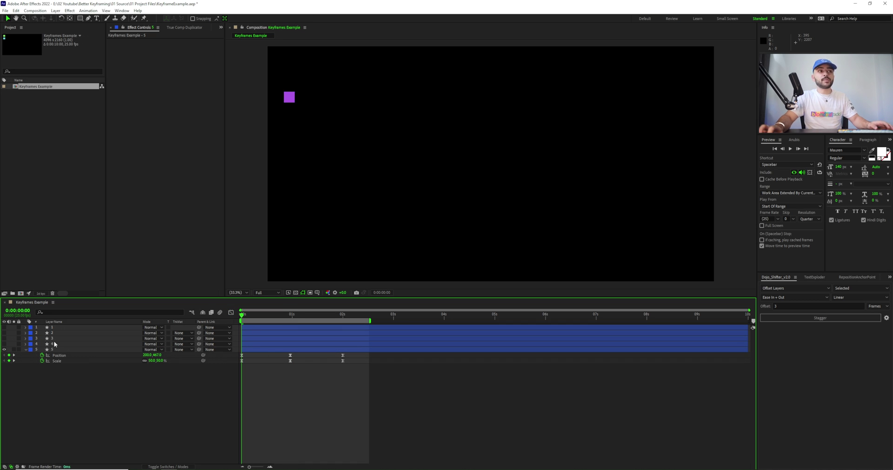
{"action": "left_click", "coordinate": [54, 344]}
{"action": "key", "text": "s"}
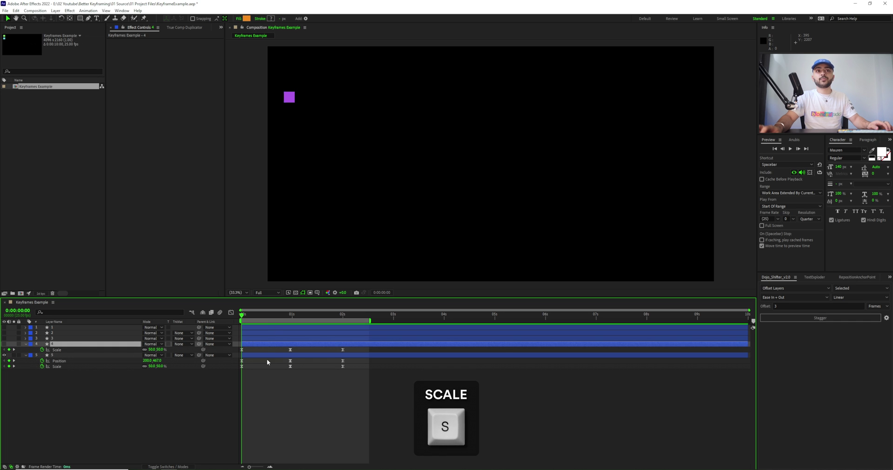
{"action": "key", "text": "ctrl+Up"}
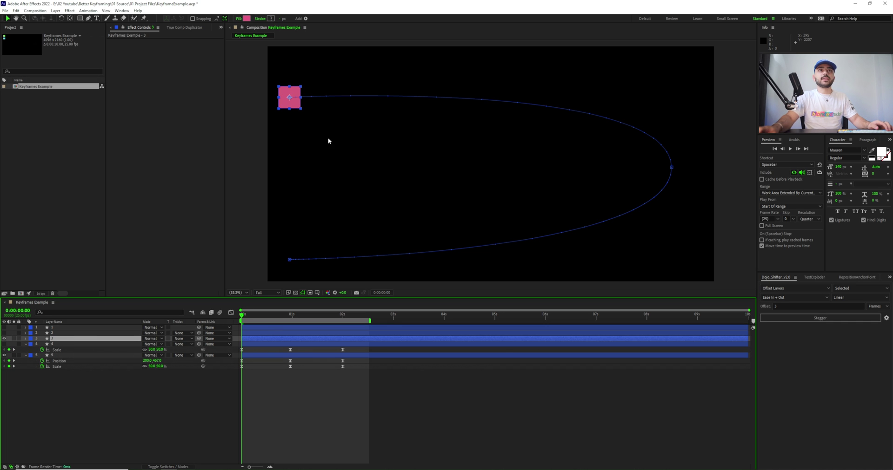
{"action": "key", "text": "p"}
{"action": "left_click", "coordinate": [255, 367]}
Preview the squares animating, stopping and replaying the playback
{"action": "key", "text": "space"}
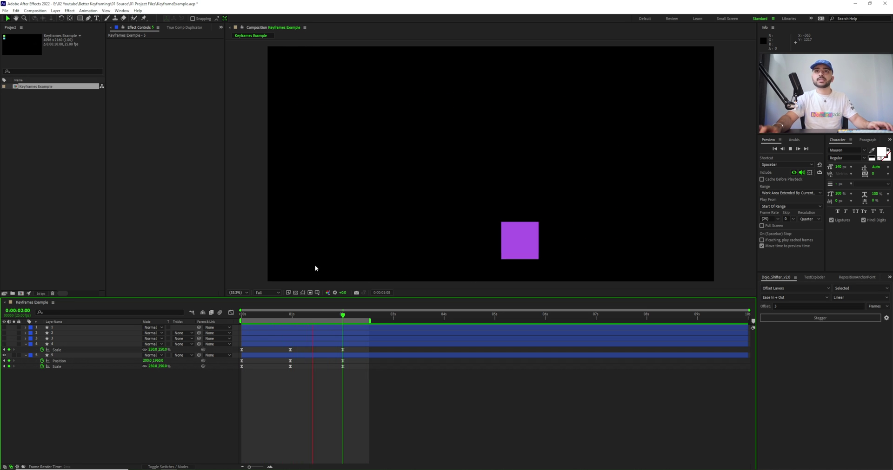
{"action": "left_click", "coordinate": [290, 264]}
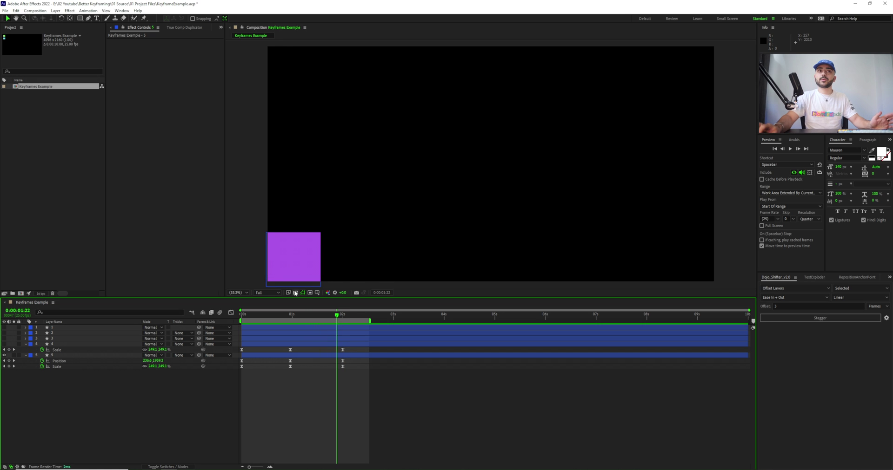
{"action": "key", "text": "space"}
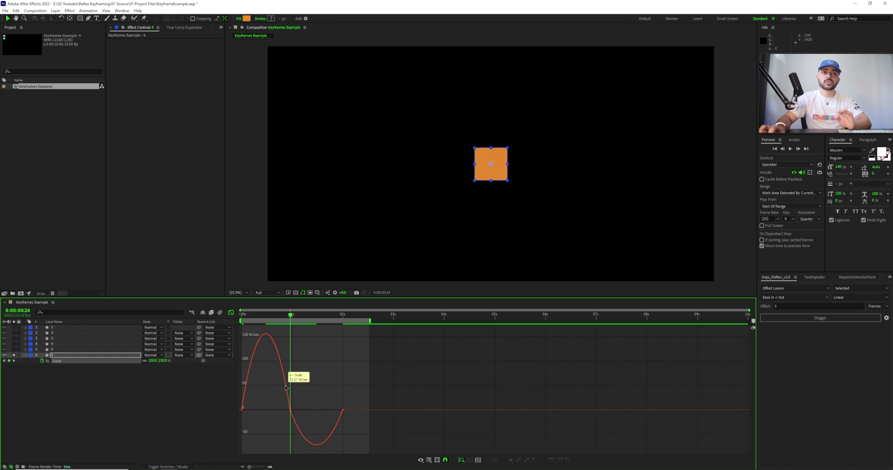
Apply Easy Ease (F9) to the middle Scale keyframe and reshape the speed graph's peak and dip
{"action": "left_click_drag", "start_coordinate": [328, 392], "coordinate": [281, 420]}
{"action": "key", "text": "F9"}
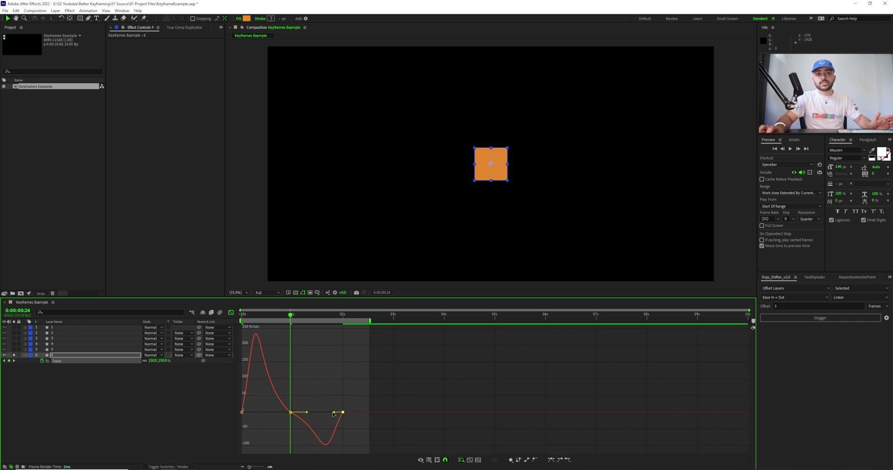
{"action": "left_click_drag", "start_coordinate": [332, 415], "coordinate": [321, 413]}
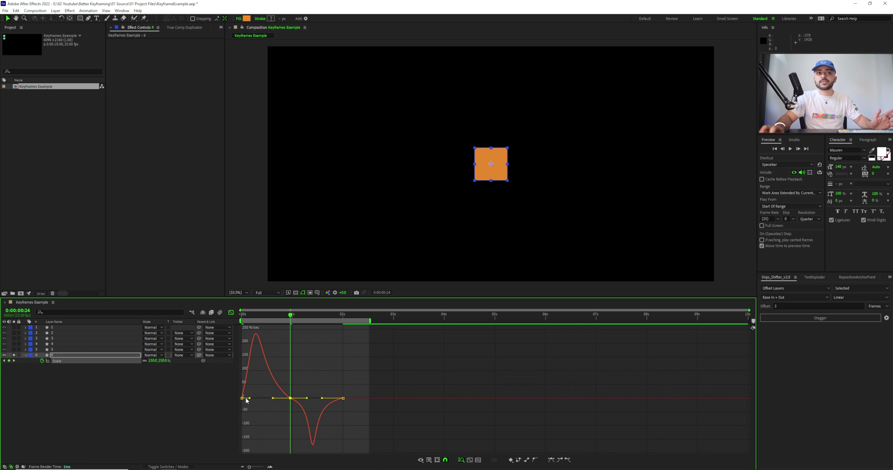
{"action": "left_click_drag", "start_coordinate": [249, 400], "coordinate": [255, 399]}
In the Scale value graph, shorten the 150% peak's outgoing ease and preview the result
{"action": "left_click", "coordinate": [429, 461]}
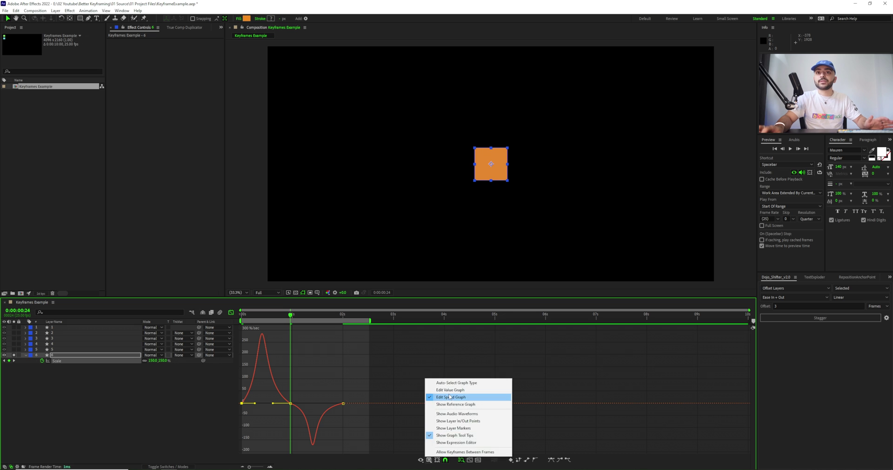
{"action": "left_click", "coordinate": [448, 397]}
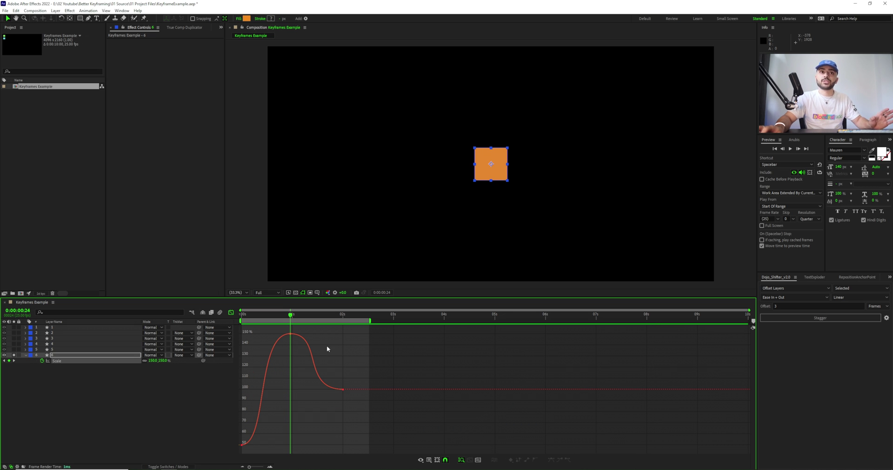
{"action": "left_click_drag", "start_coordinate": [326, 349], "coordinate": [268, 325]}
{"action": "left_click_drag", "start_coordinate": [323, 334], "coordinate": [312, 335]}
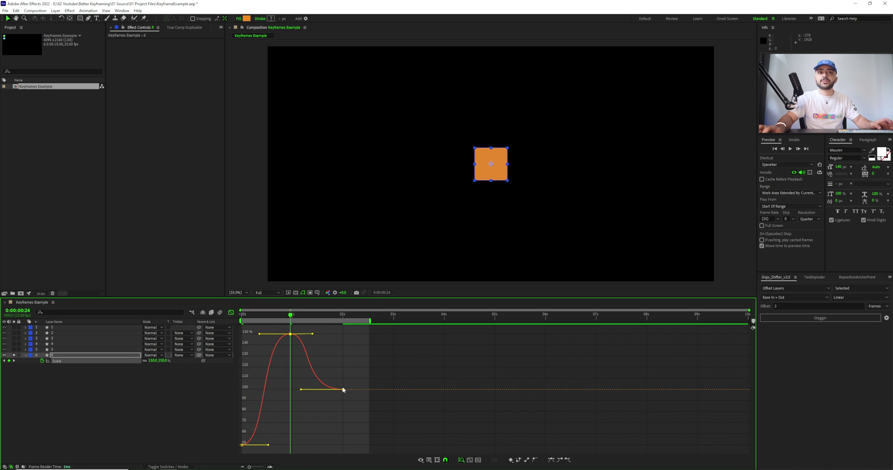
{"action": "key", "text": "space"}
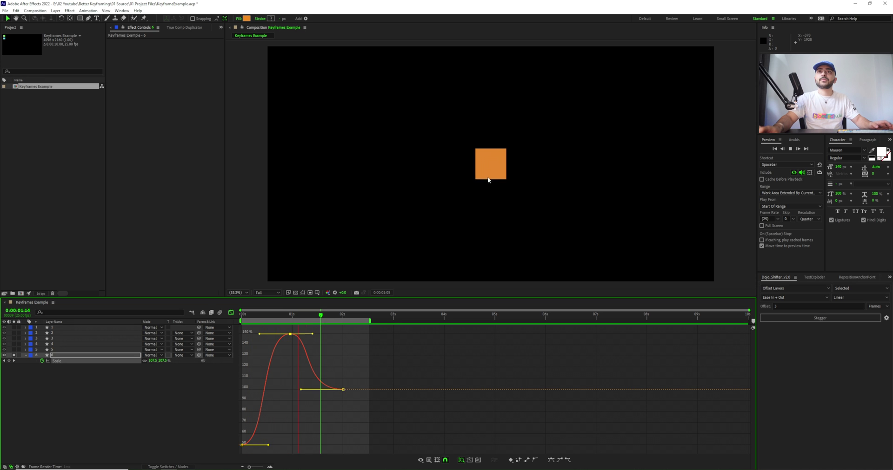
{"action": "key", "text": "space"}
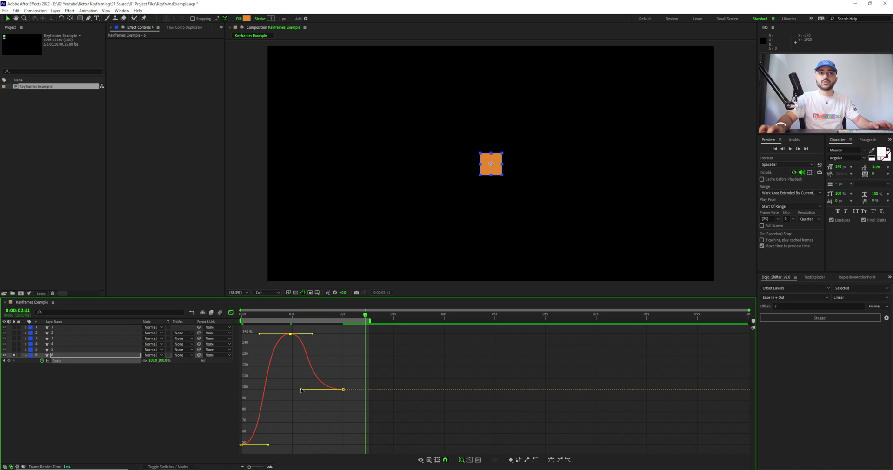
Lengthen the peak's incoming and outgoing eases and the end keyframe's ease, then preview again
{"action": "left_click_drag", "start_coordinate": [300, 391], "coordinate": [298, 390]}
{"action": "left_click_drag", "start_coordinate": [312, 334], "coordinate": [317, 335]}
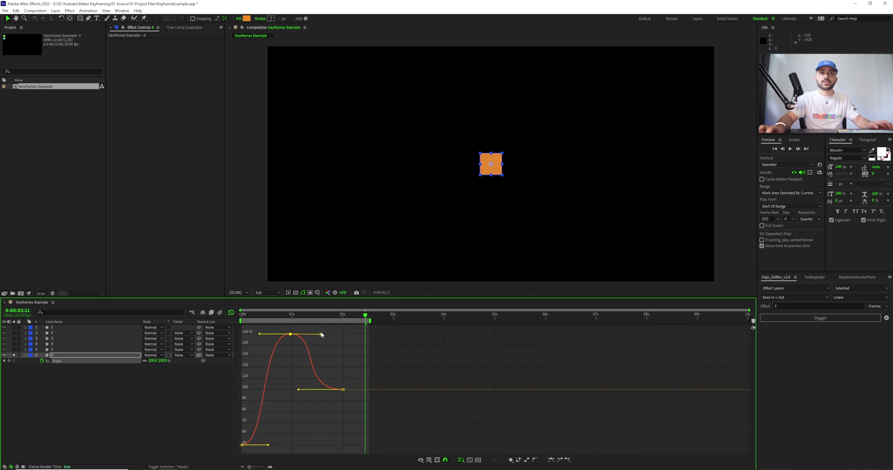
{"action": "left_click_drag", "start_coordinate": [259, 334], "coordinate": [254, 335]}
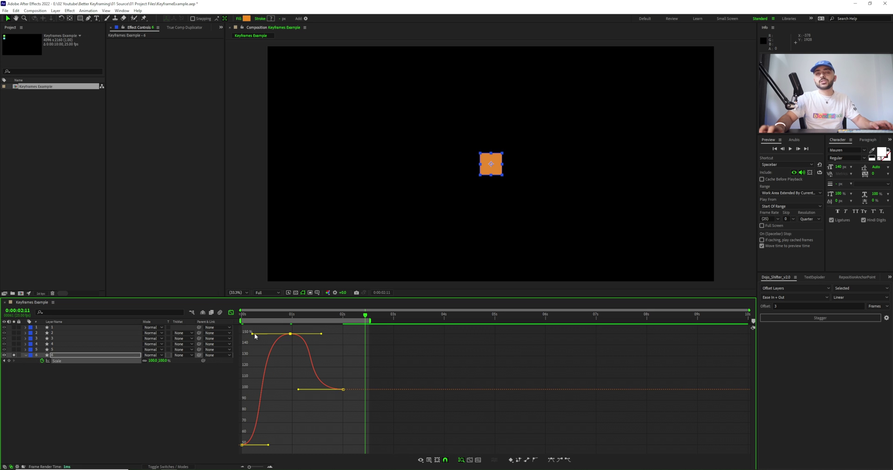
{"action": "key", "text": "space"}
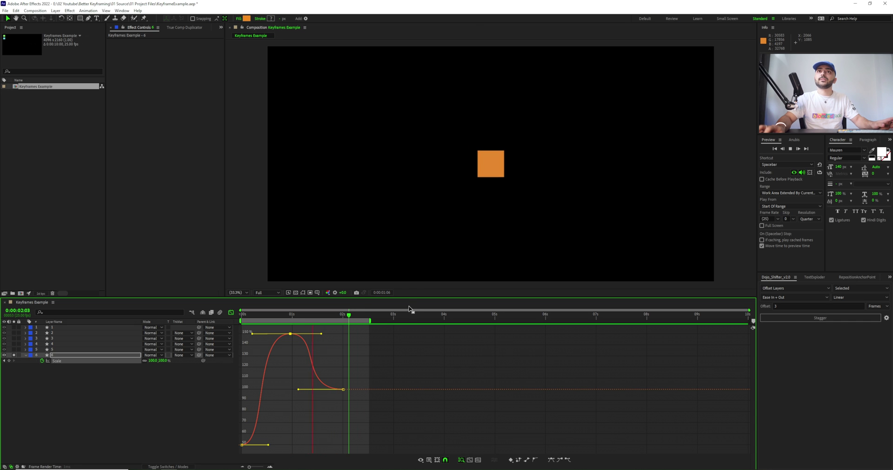
{"action": "key", "text": "space"}
Compare the Scale curve in the speed graph, then return to the value graph
{"action": "right_click", "coordinate": [424, 379]}
{"action": "left_click", "coordinate": [447, 398]}
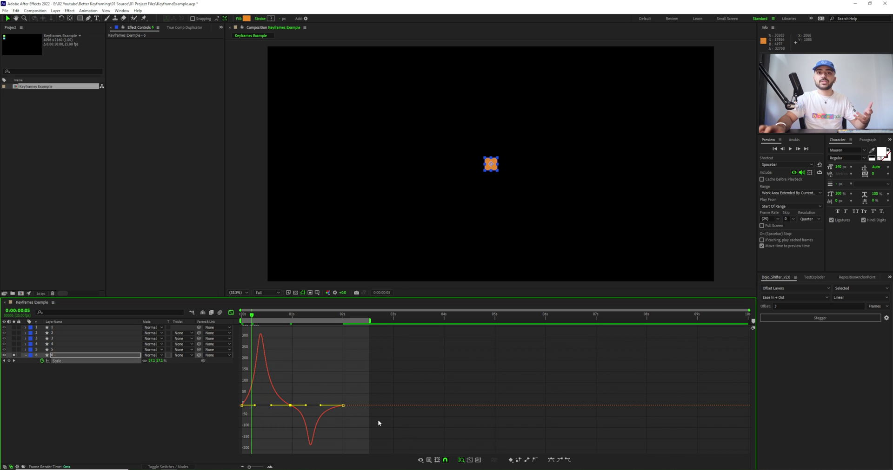
{"action": "left_click", "coordinate": [432, 462]}
{"action": "left_click", "coordinate": [462, 392]}
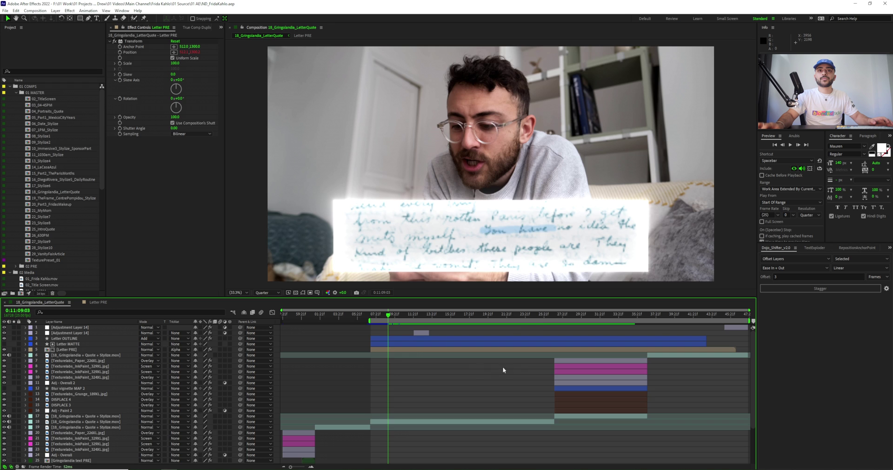
Open the Letter PRE precomp and view the letter at full size
{"action": "left_click", "coordinate": [414, 350]}
{"action": "double_click", "coordinate": [414, 350]}
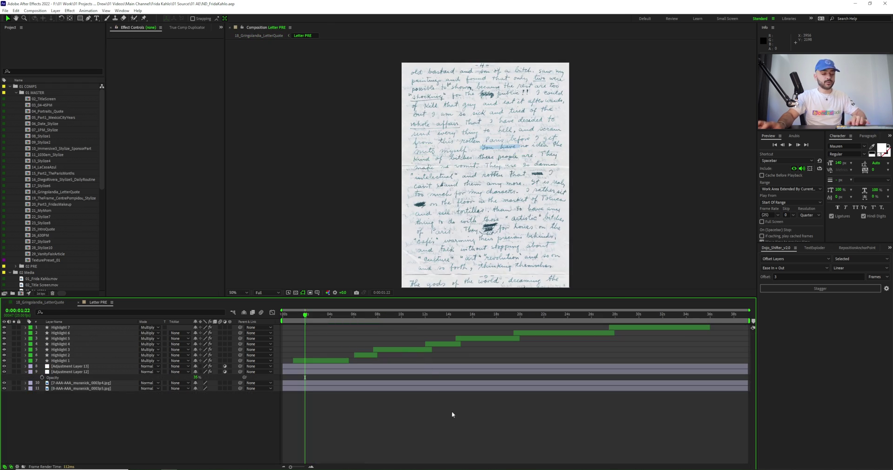
{"action": "key", "text": "shift+/"}
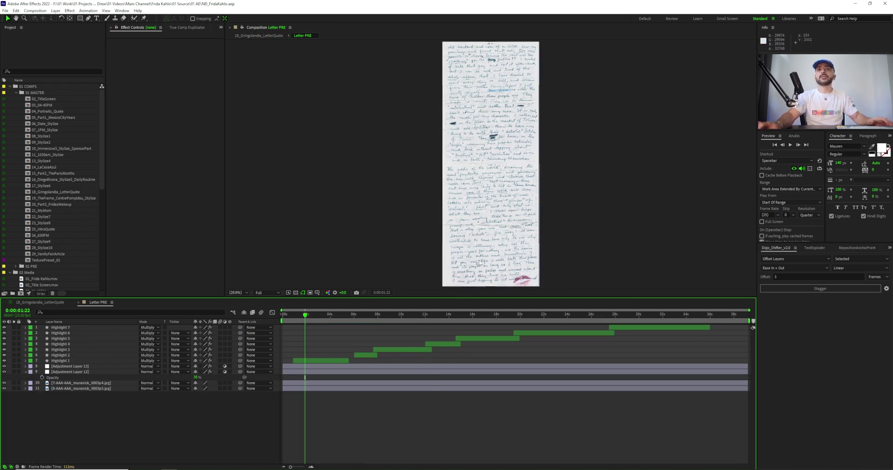
{"action": "key", "text": "slash"}
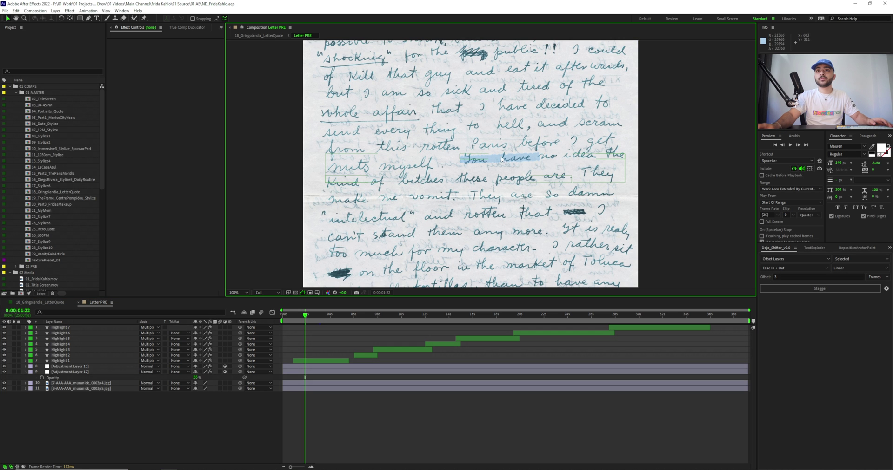
Scrub forward through the highlights and move to 0:00:09:04, where Highlight 3 draws
{"action": "mouse_move", "coordinate": [309, 316]}
{"action": "left_mouse_down"}
{"action": "mouse_move", "coordinate": [460, 321]}
{"action": "mouse_move", "coordinate": [444, 322]}
{"action": "left_mouse_up"}
{"action": "left_click", "coordinate": [445, 345]}
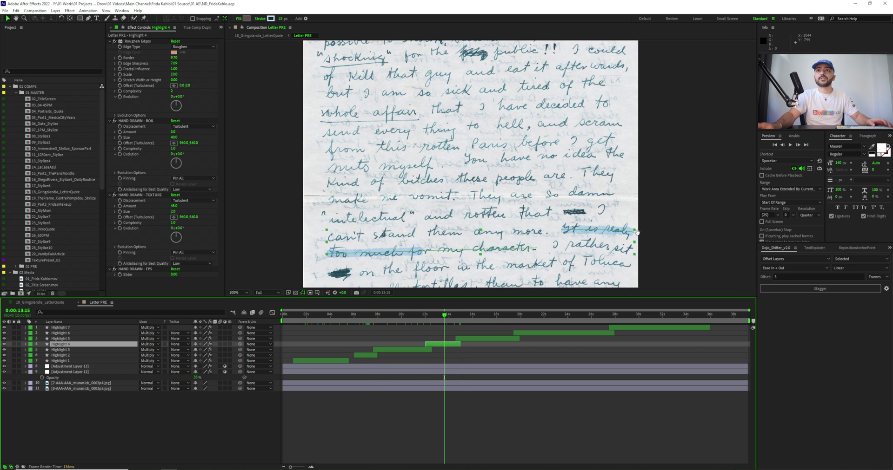
{"action": "scroll", "coordinate": [380, 240], "scroll_direction": "down", "scroll_amount": 1}
{"action": "left_click", "coordinate": [393, 315]}
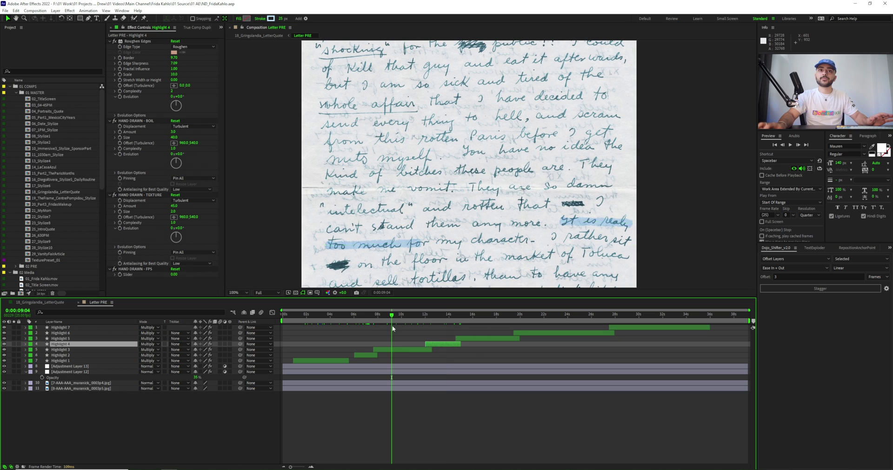
Show the speed graph for Highlight 3's three End keyframes
{"action": "left_click", "coordinate": [397, 350]}
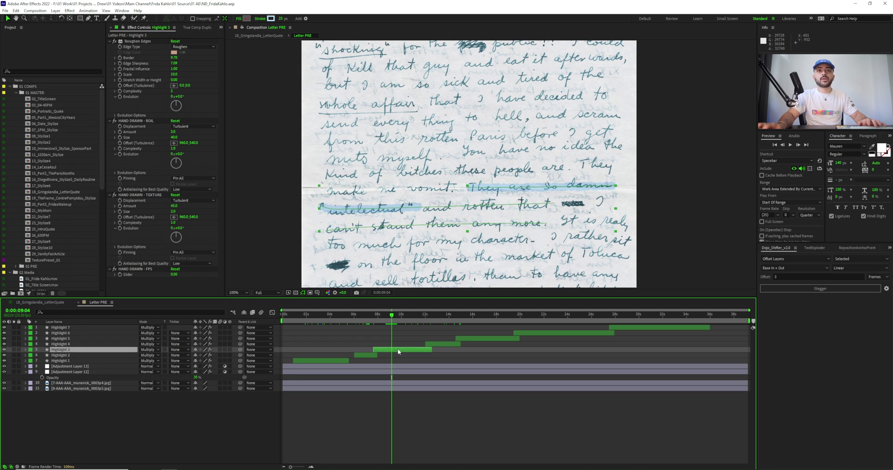
{"action": "key", "text": "u"}
{"action": "left_click_drag", "start_coordinate": [367, 363], "coordinate": [428, 363]}
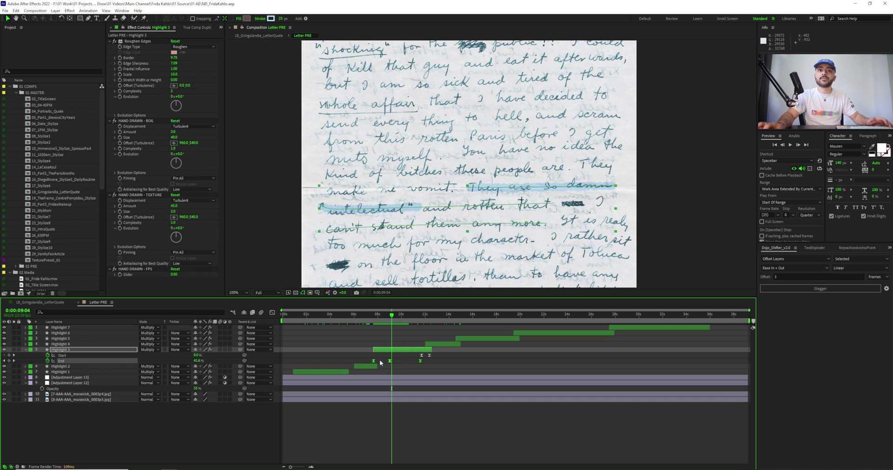
{"action": "left_click", "coordinate": [273, 313]}
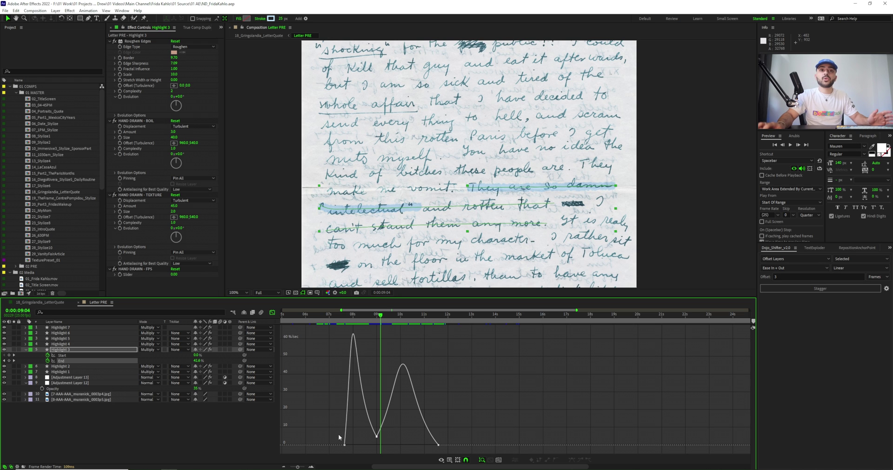
Preview the Highlight 3 stroke from 0:00:07:11, replaying it from 0:00:08:12
{"action": "left_click", "coordinate": [340, 315]}
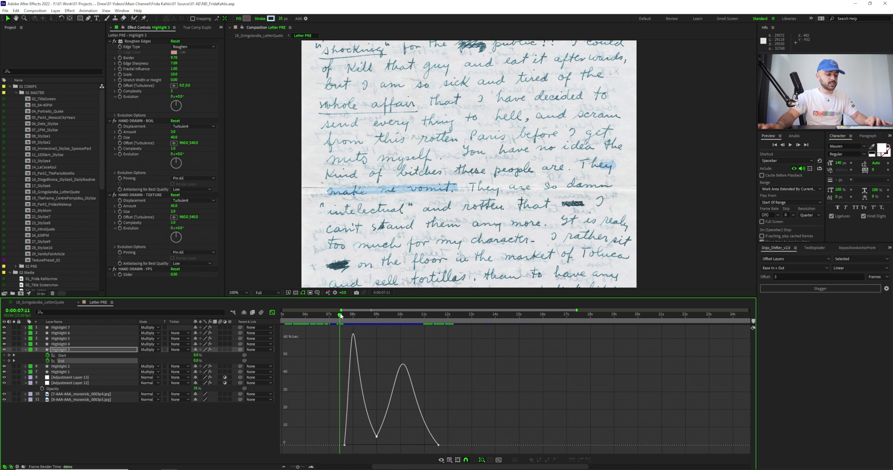
{"action": "key", "text": "space"}
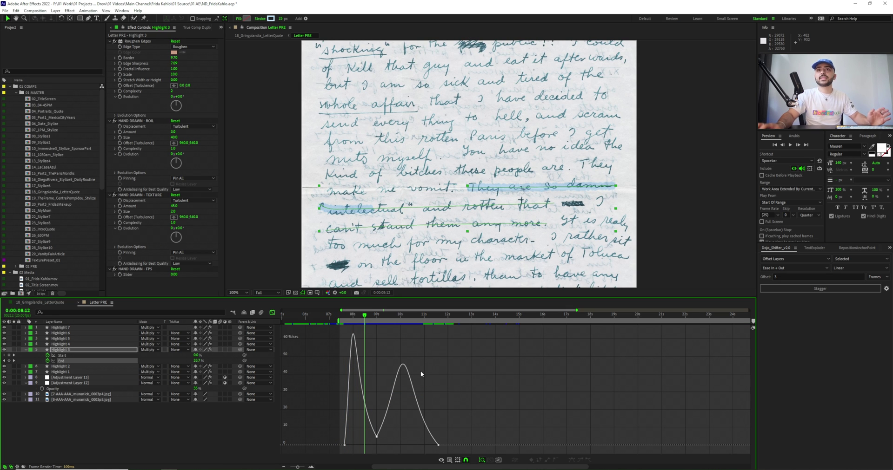
{"action": "key", "text": "space"}
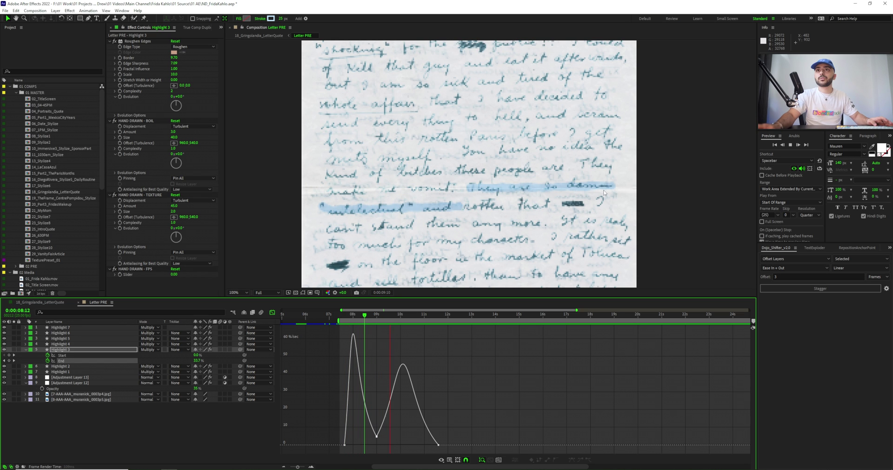
{"action": "key", "text": "space"}
{"action": "key", "text": "space"}
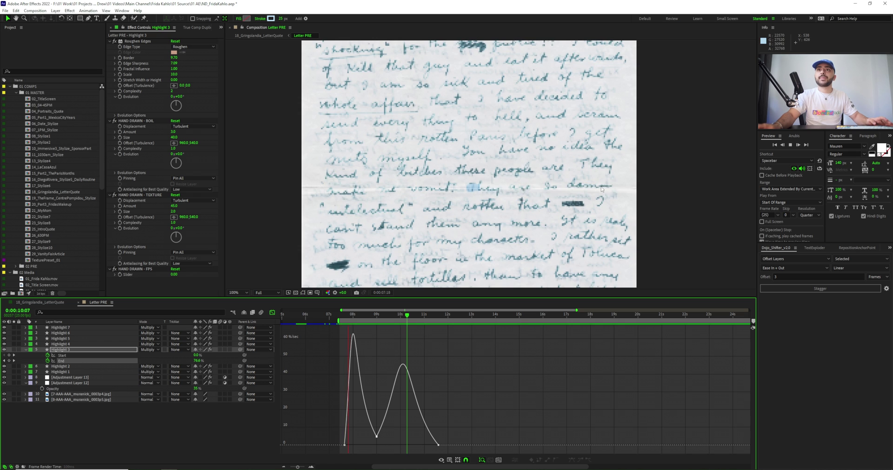